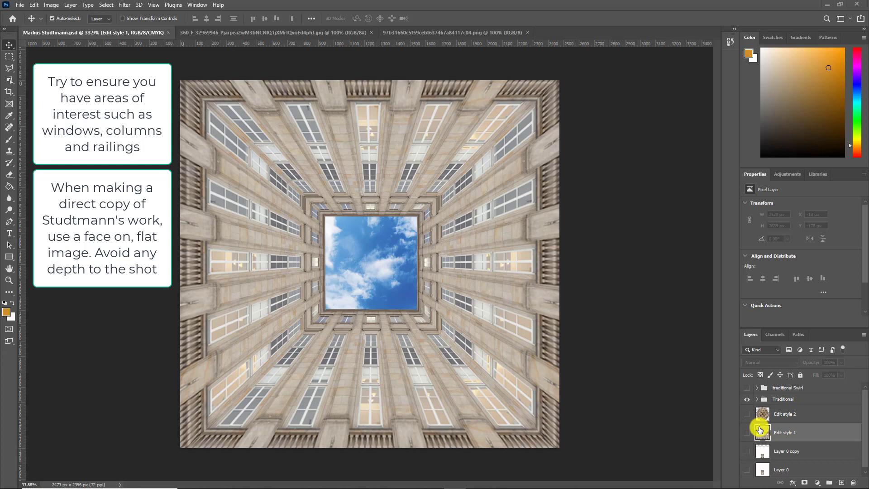
Copy a square area of about 504 × 504 px from the building facade image onto a new layer and hide the original layer
{"action": "key", "text": "m"}
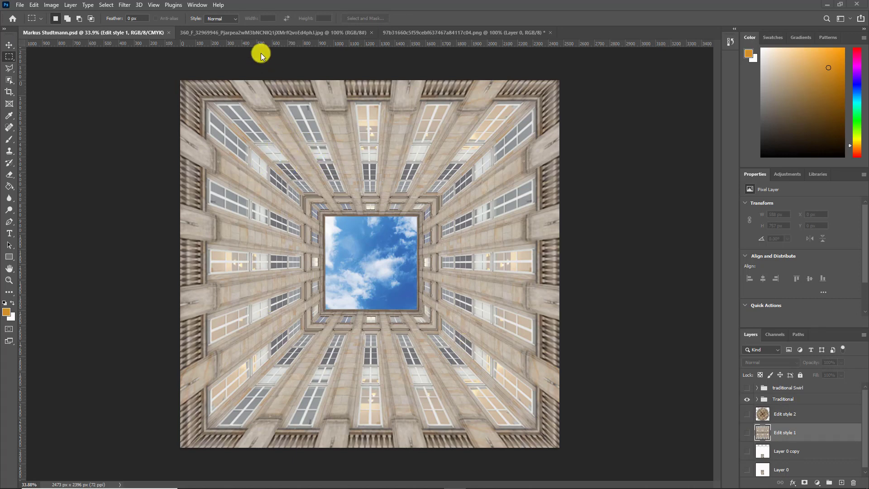
{"action": "left_click", "coordinate": [253, 34]}
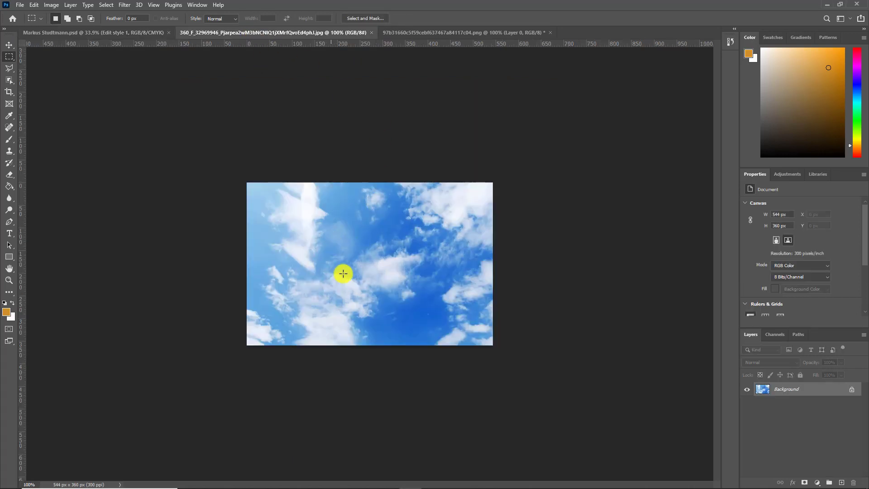
{"action": "left_click", "coordinate": [420, 34]}
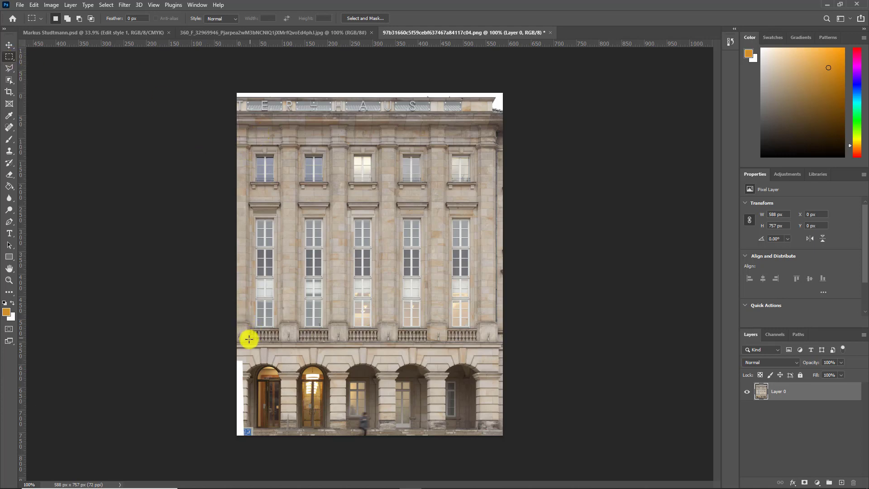
{"action": "left_click_drag", "start_coordinate": [248, 341], "coordinate": [504, 113]}
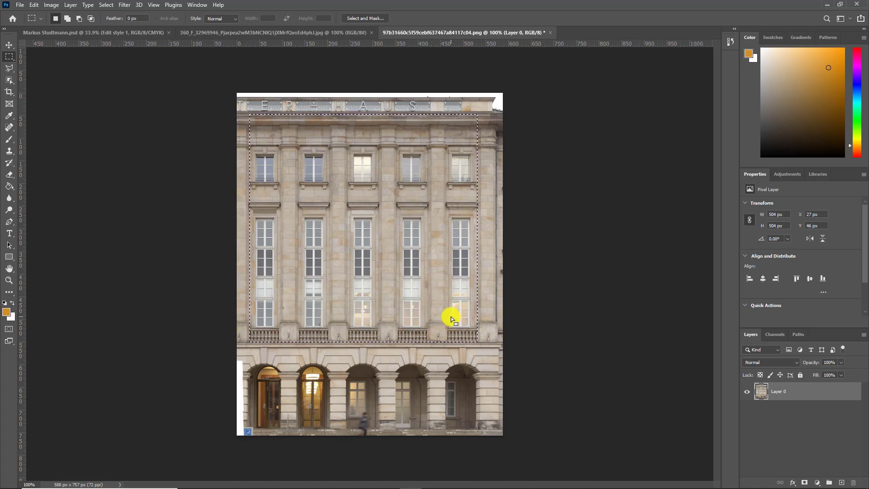
{"action": "key", "text": "ctrl+j"}
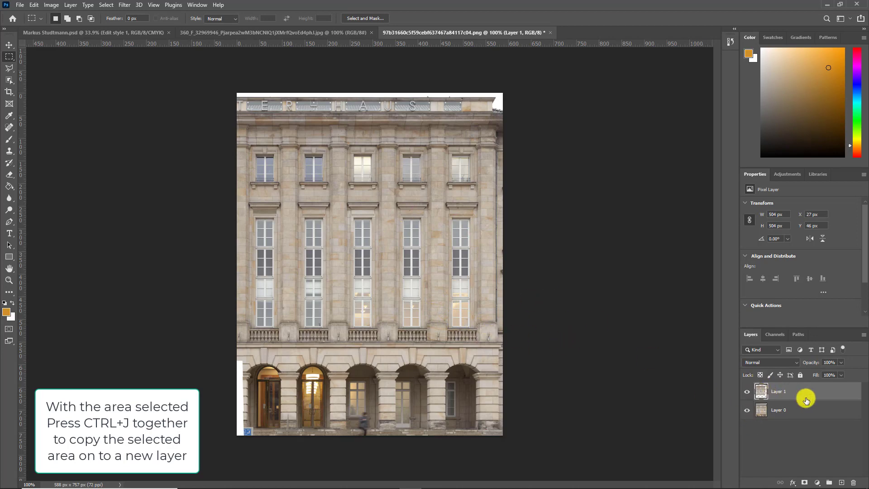
{"action": "left_click", "coordinate": [747, 411]}
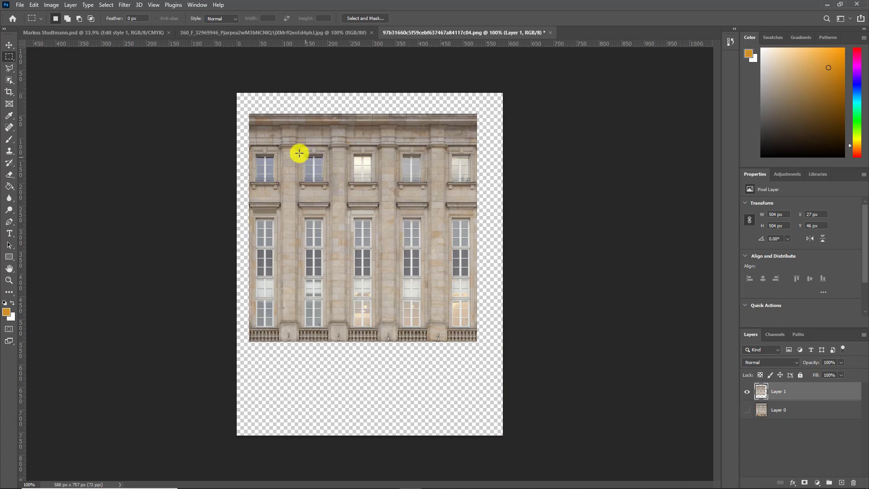
Enlarge the canvas to 500 percent in both width and height
{"action": "left_click", "coordinate": [51, 6]}
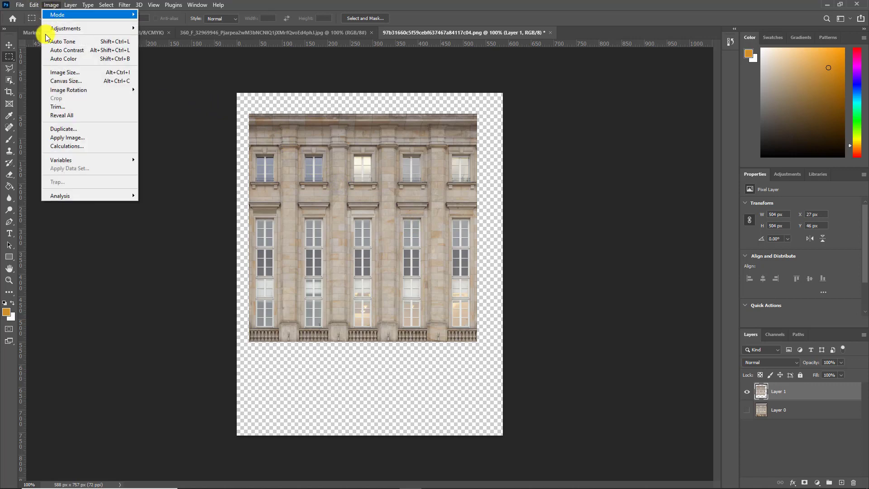
{"action": "left_click", "coordinate": [86, 80]}
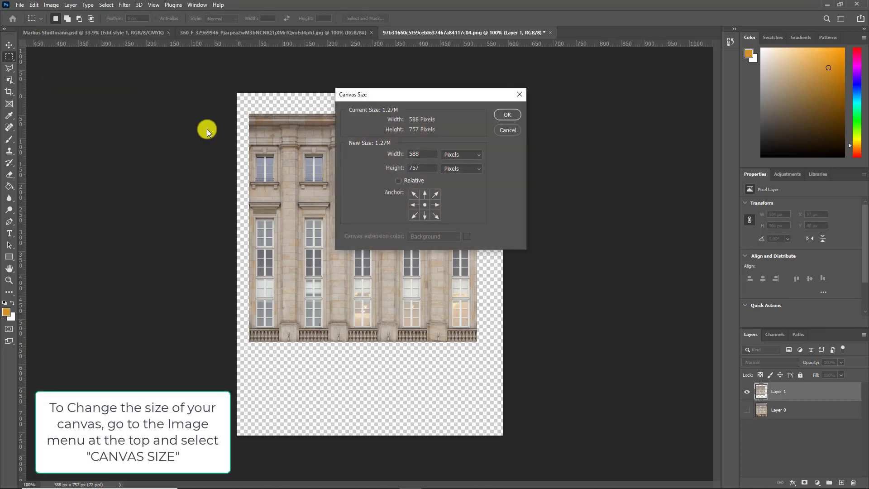
{"action": "left_click", "coordinate": [473, 155]}
{"action": "left_click", "coordinate": [471, 154]}
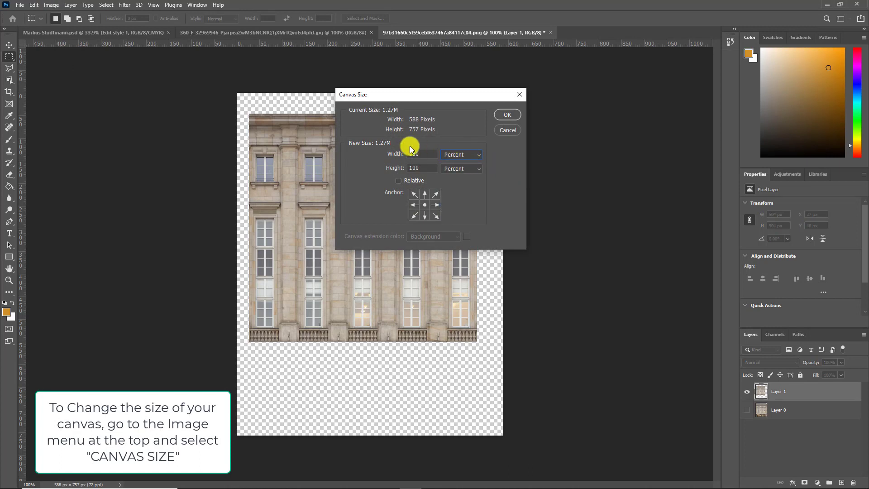
{"action": "left_click", "coordinate": [426, 155]}
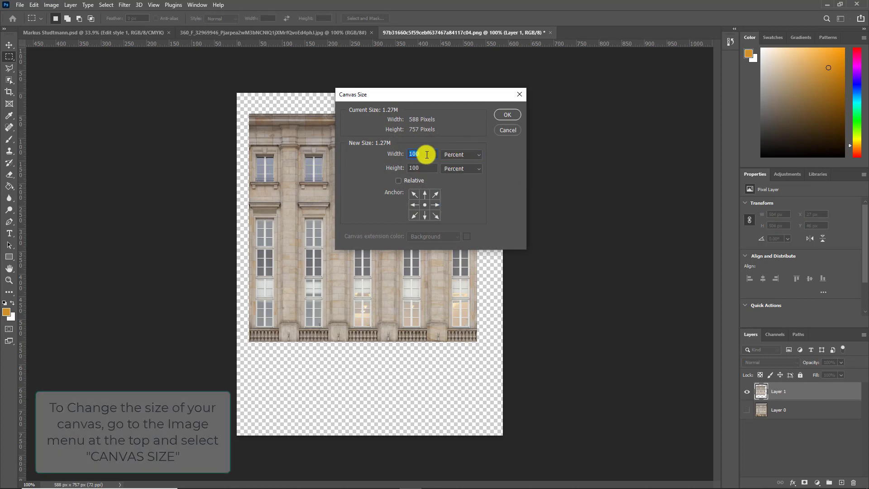
{"action": "type", "text": "50"}
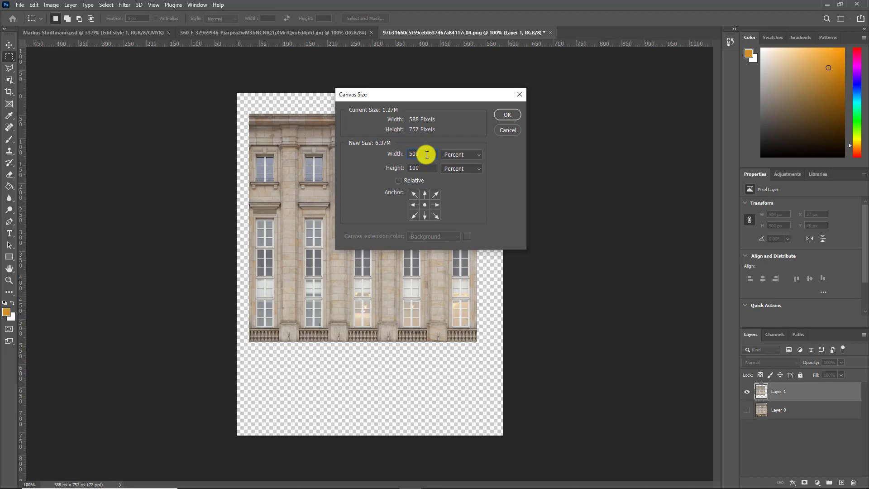
{"action": "type", "text": "5"}
{"action": "key", "text": "Return"}
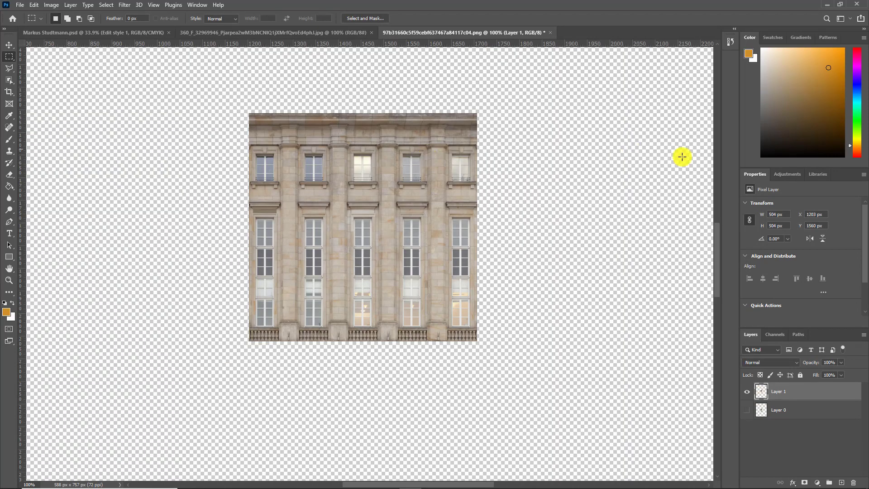
Move the square facade piece down to just below the centre of the enlarged canvas
{"action": "scroll", "coordinate": [677, 190], "scroll_direction": "down", "scroll_amount": 2}
{"action": "scroll", "coordinate": [562, 262], "scroll_direction": "down", "scroll_amount": 3}
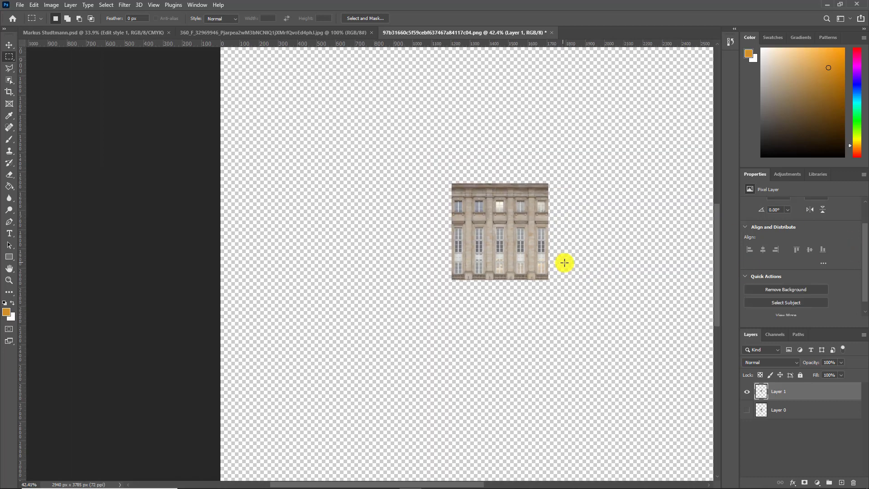
{"action": "left_click_drag", "start_coordinate": [588, 270], "coordinate": [525, 239]}
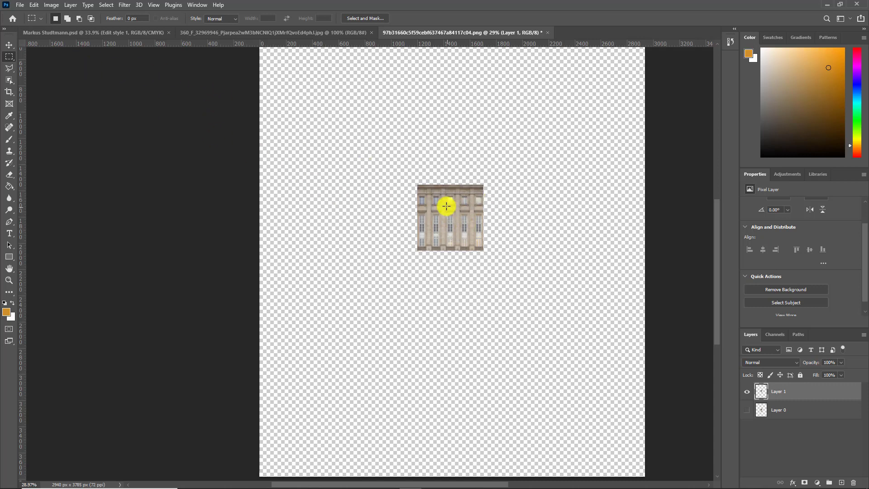
{"action": "key", "text": "v"}
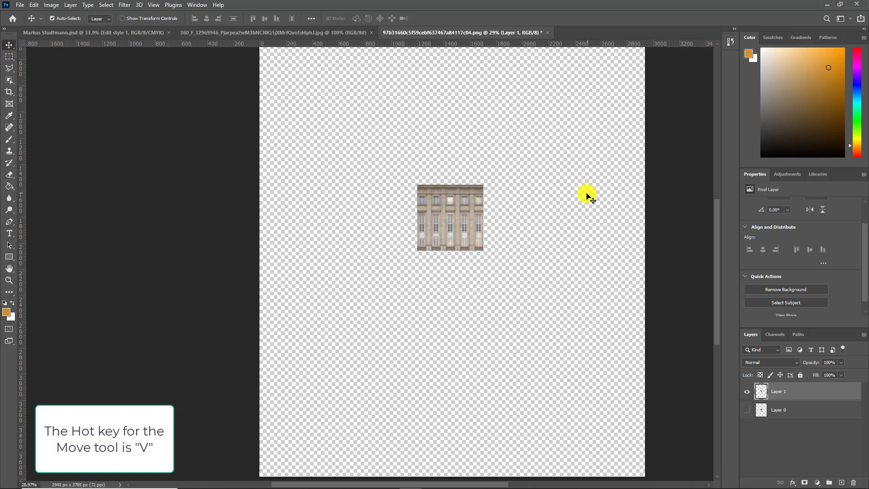
{"action": "left_click_drag", "start_coordinate": [451, 213], "coordinate": [460, 277]}
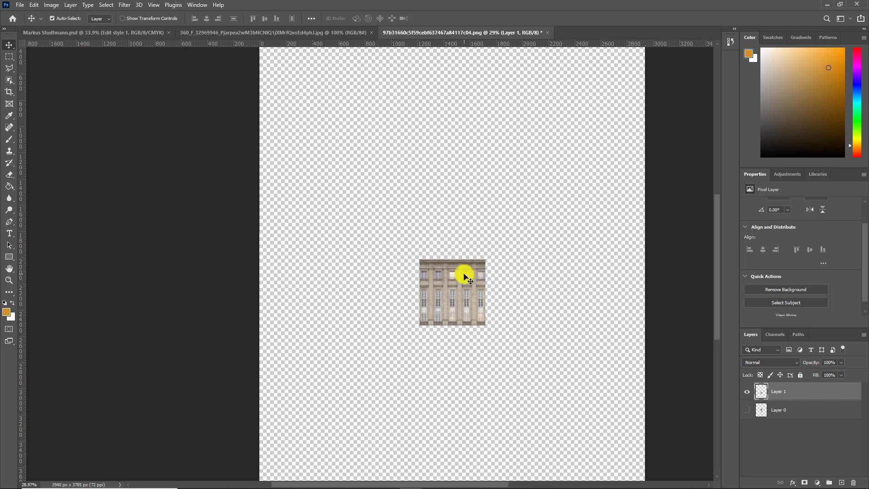
Duplicate the facade layer, flip the copy vertically and place it straight above the original with a gap between them
{"action": "scroll", "coordinate": [460, 318], "scroll_direction": "up", "scroll_amount": 3}
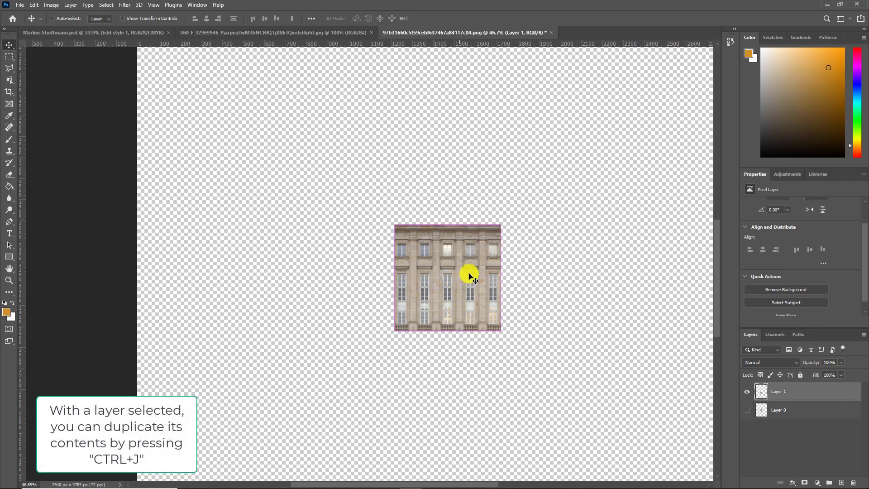
{"action": "key", "text": "ctrl+j"}
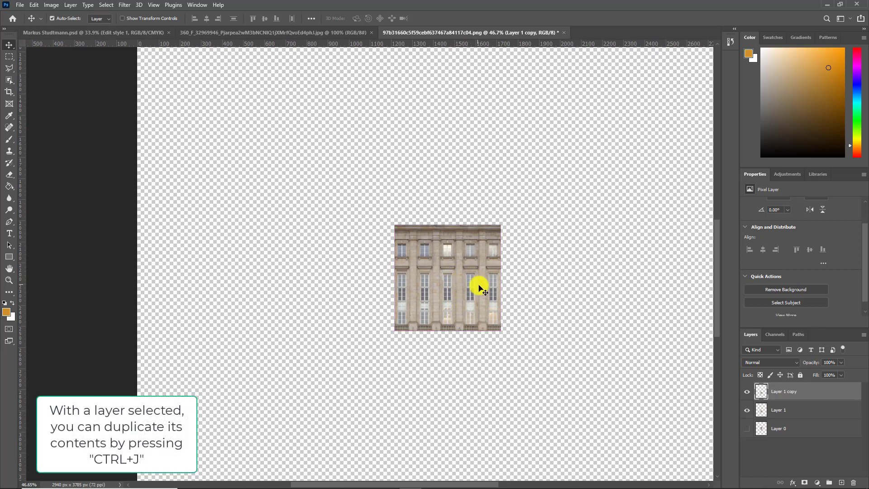
{"action": "left_click", "coordinate": [35, 5]}
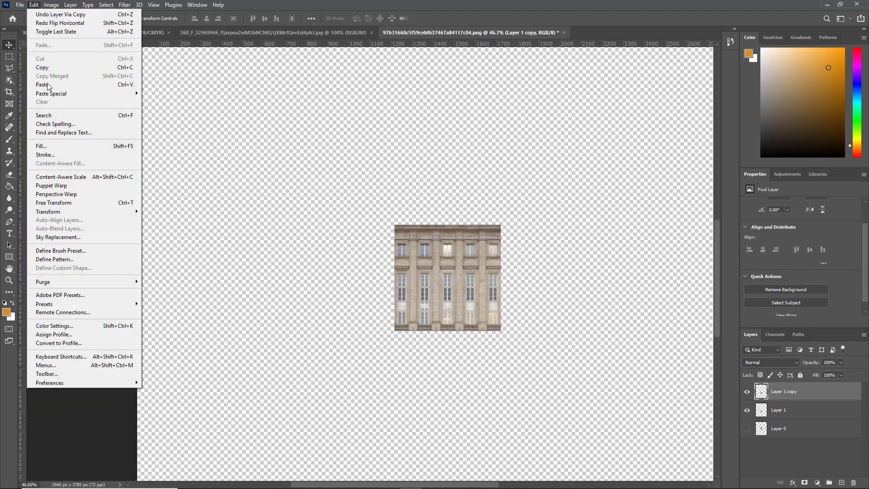
{"action": "mouse_move", "coordinate": [90, 213]}
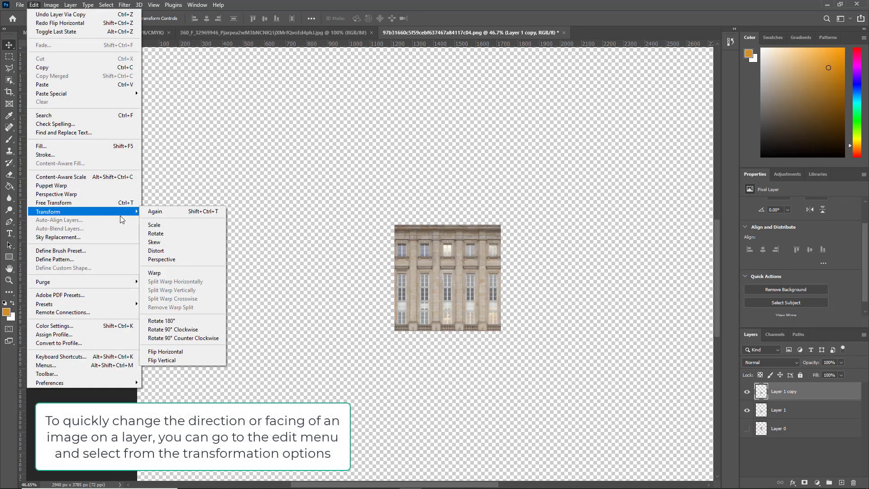
{"action": "left_click", "coordinate": [192, 360]}
{"action": "left_click_drag", "start_coordinate": [449, 289], "coordinate": [453, 97]}
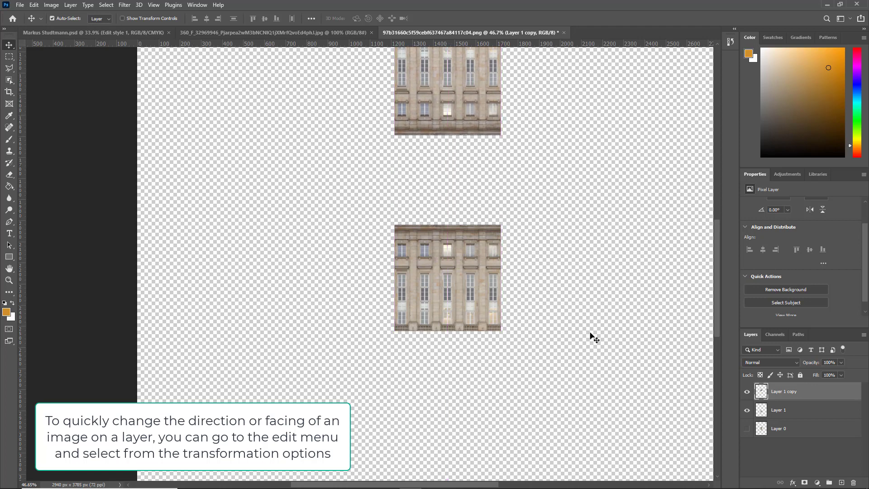
Duplicate the lower facade piece, rotate the copy 90° clockwise and place it along the left side of the gap
{"action": "left_click", "coordinate": [805, 411]}
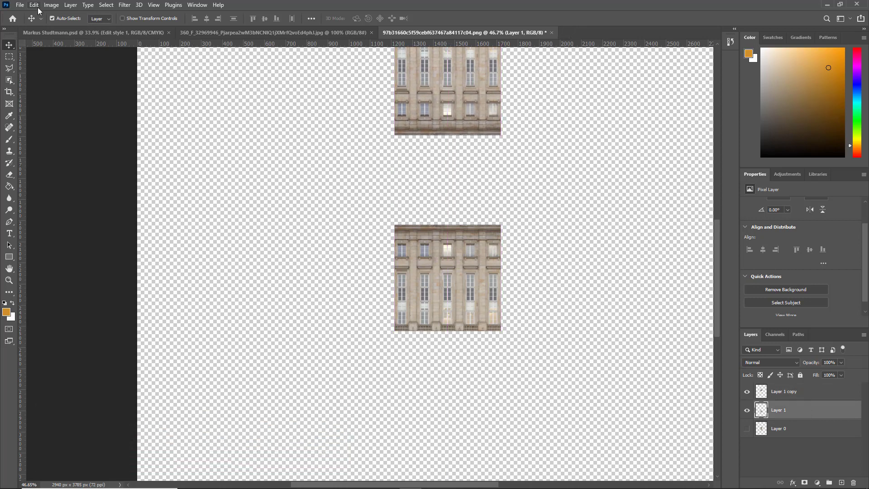
{"action": "key", "text": "ctrl+j"}
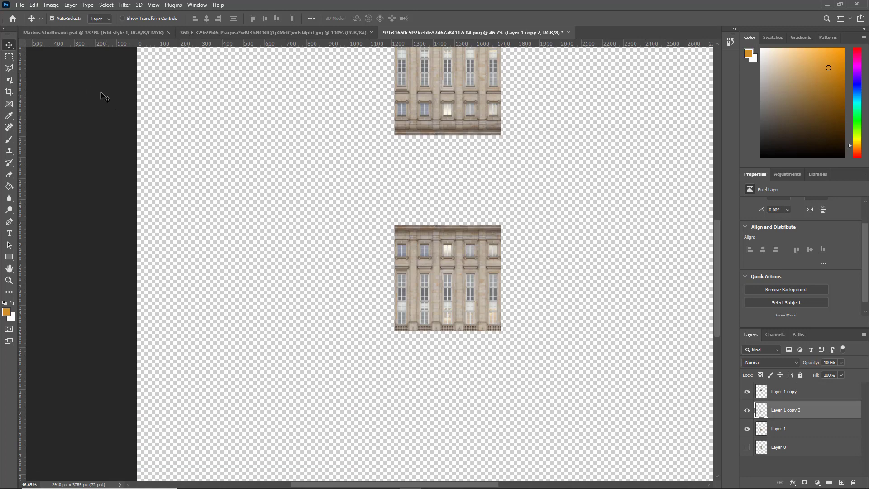
{"action": "left_click", "coordinate": [34, 5]}
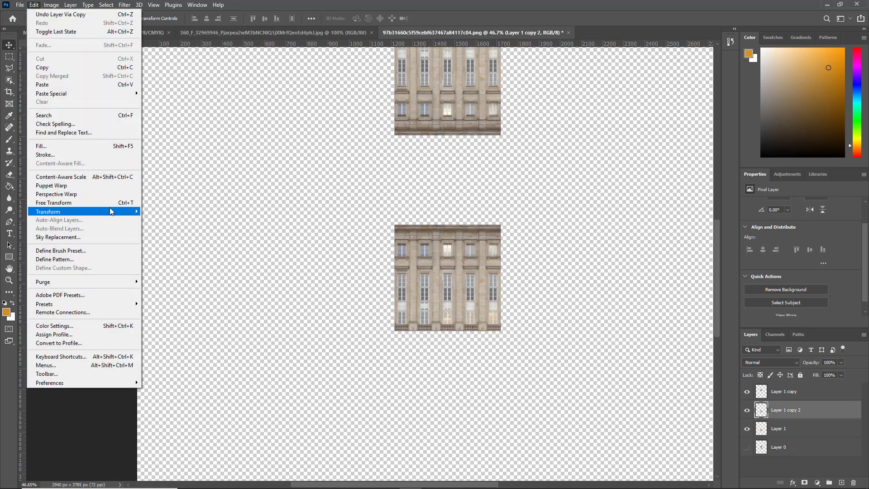
{"action": "mouse_move", "coordinate": [110, 211]}
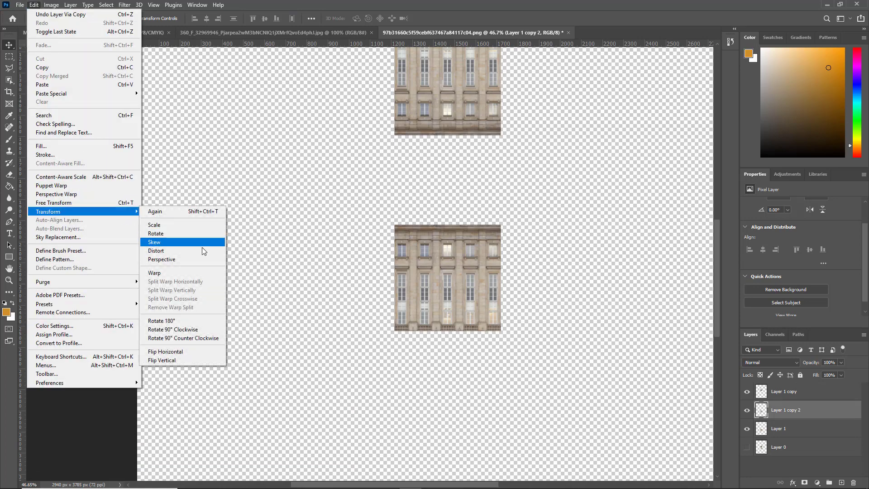
{"action": "left_click", "coordinate": [202, 329]}
{"action": "left_click_drag", "start_coordinate": [443, 292], "coordinate": [338, 181]}
{"action": "left_click_drag", "start_coordinate": [338, 181], "coordinate": [338, 182]}
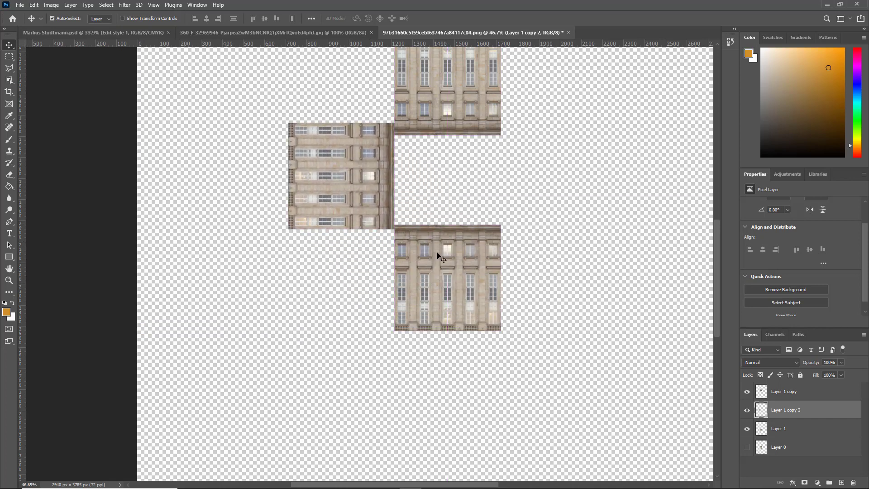
Duplicate the rotated facade piece, flip the copy horizontally and place it along the right side of the gap
{"action": "key", "text": "ctrl+j"}
{"action": "left_click", "coordinate": [34, 6]}
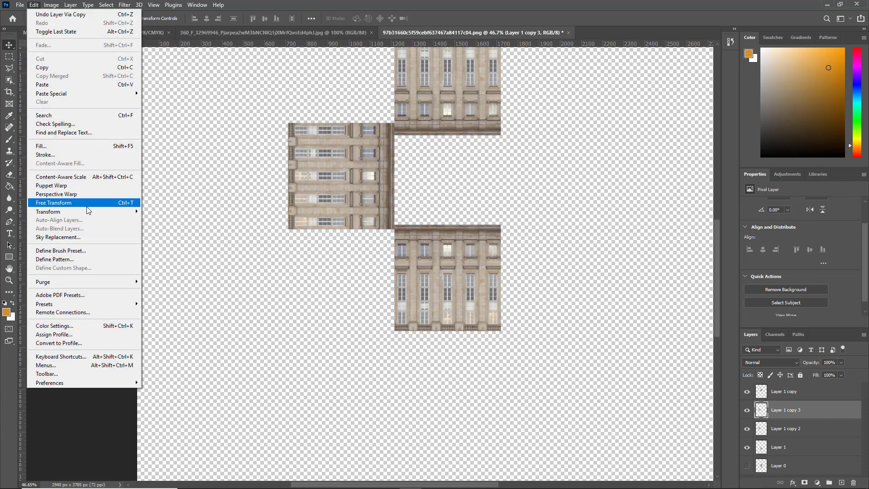
{"action": "mouse_move", "coordinate": [102, 219]}
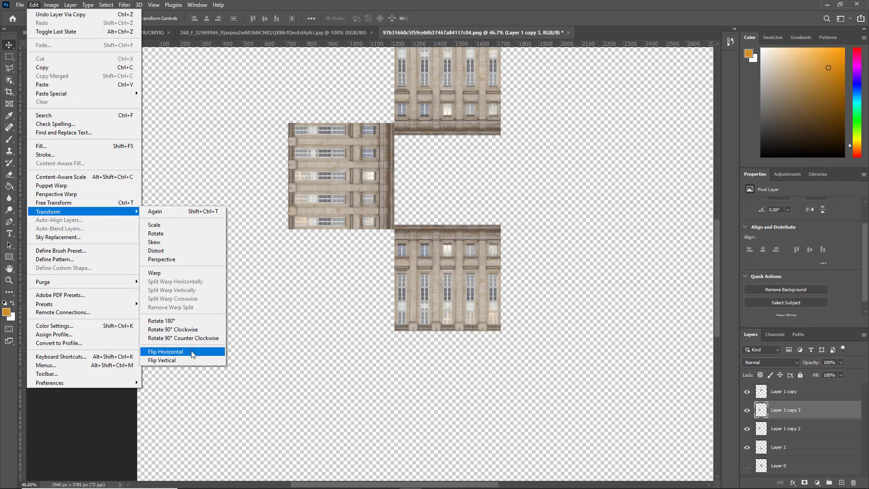
{"action": "left_click", "coordinate": [206, 352]}
{"action": "left_click_drag", "start_coordinate": [319, 160], "coordinate": [536, 164]}
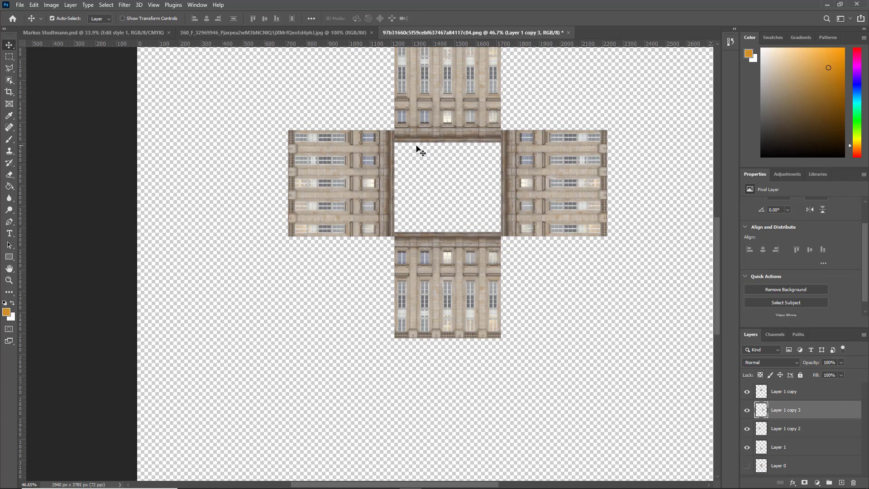
Move the right, left and upper facade pieces up so all four meet at the corners around a square opening
{"action": "scroll", "coordinate": [473, 194], "scroll_direction": "up", "scroll_amount": 5}
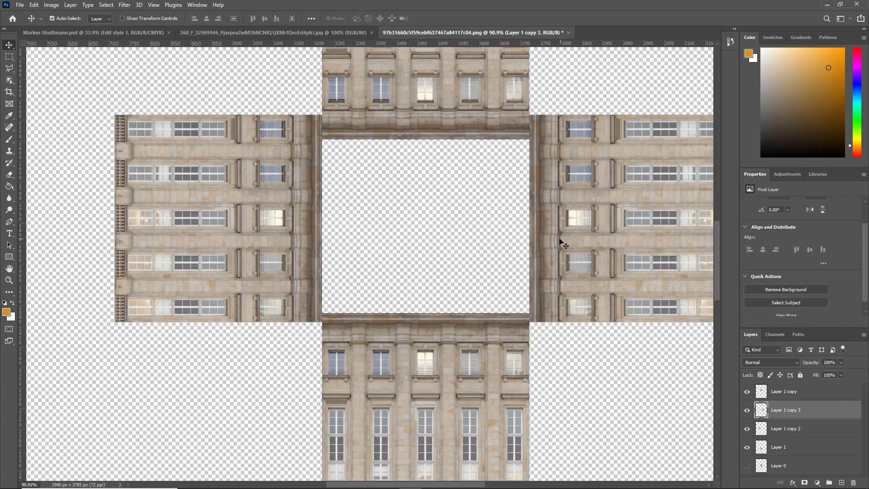
{"action": "left_click_drag", "start_coordinate": [560, 241], "coordinate": [555, 230]}
{"action": "left_click", "coordinate": [297, 208]}
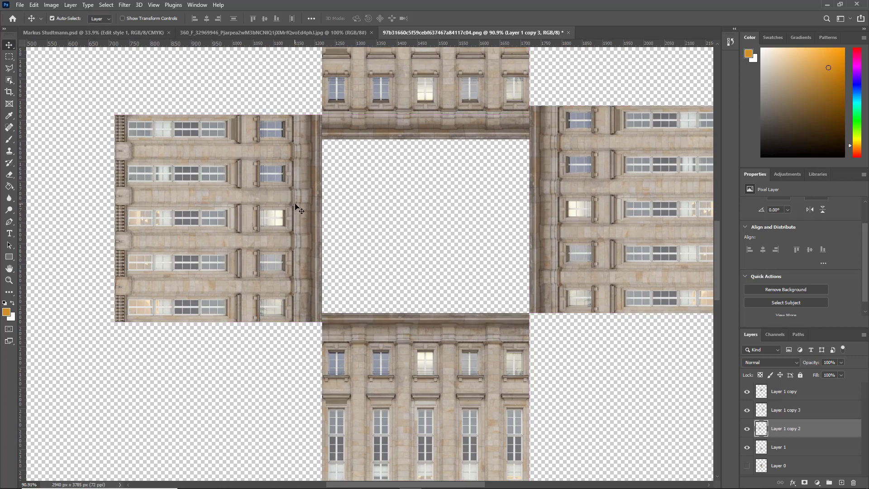
{"action": "left_click_drag", "start_coordinate": [296, 209], "coordinate": [295, 192]}
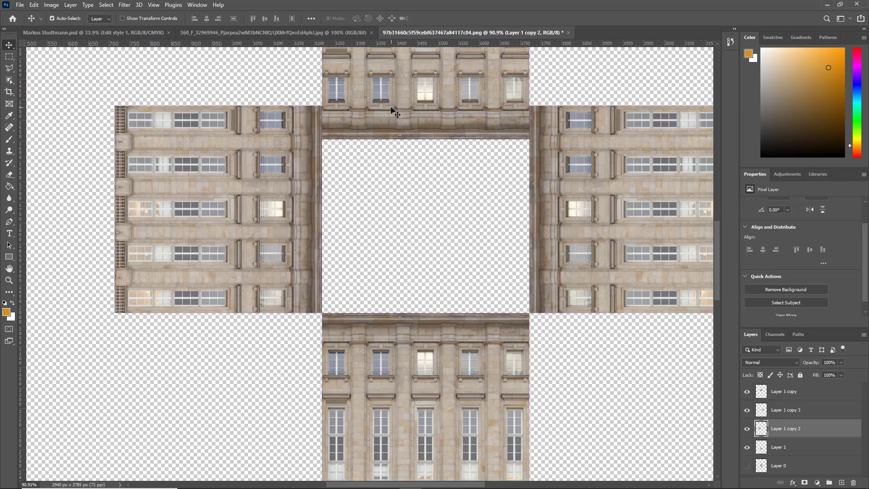
{"action": "left_click_drag", "start_coordinate": [391, 107], "coordinate": [390, 76]}
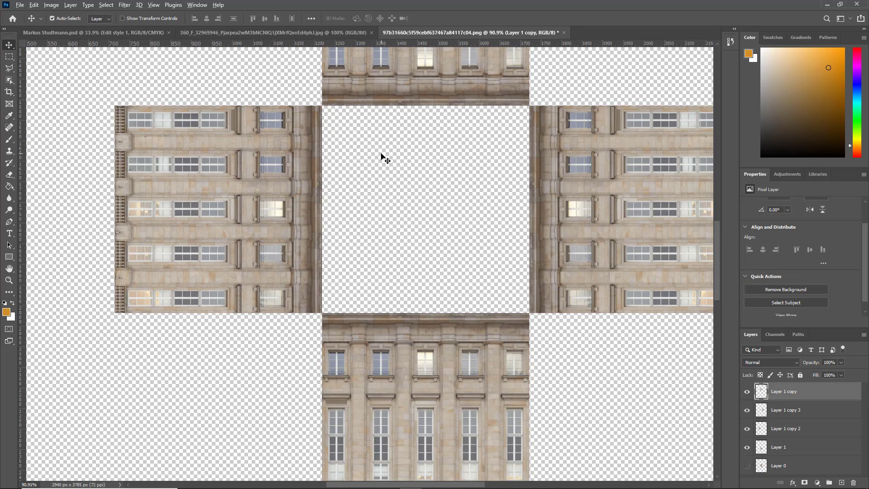
{"action": "scroll", "coordinate": [384, 158], "scroll_direction": "down", "scroll_amount": 5}
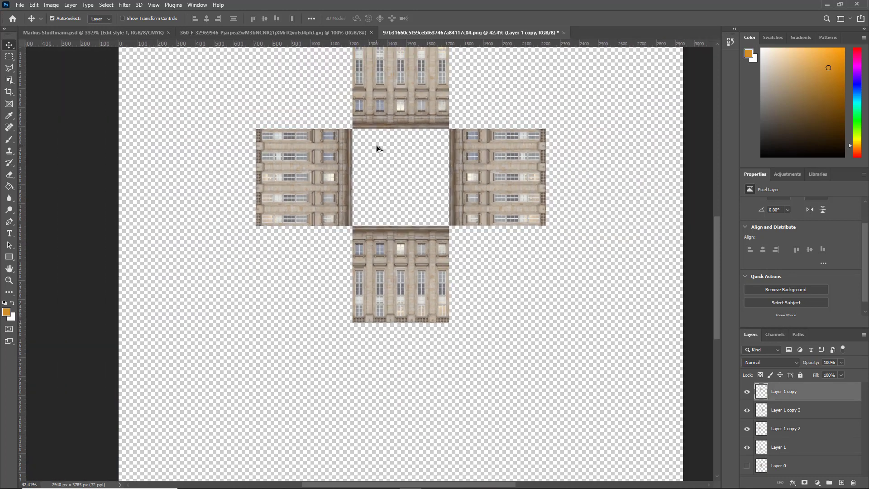
{"action": "scroll", "coordinate": [376, 146], "scroll_direction": "down", "scroll_amount": 4}
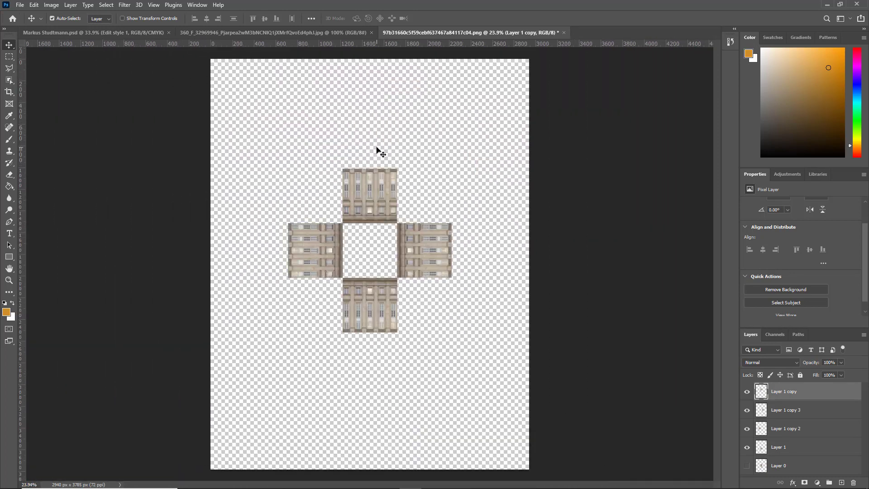
Place horizontal guides along the top and bottom outer edges of the facade cross and vertical guides along its right and left outer edges
{"action": "left_click", "coordinate": [378, 159]}
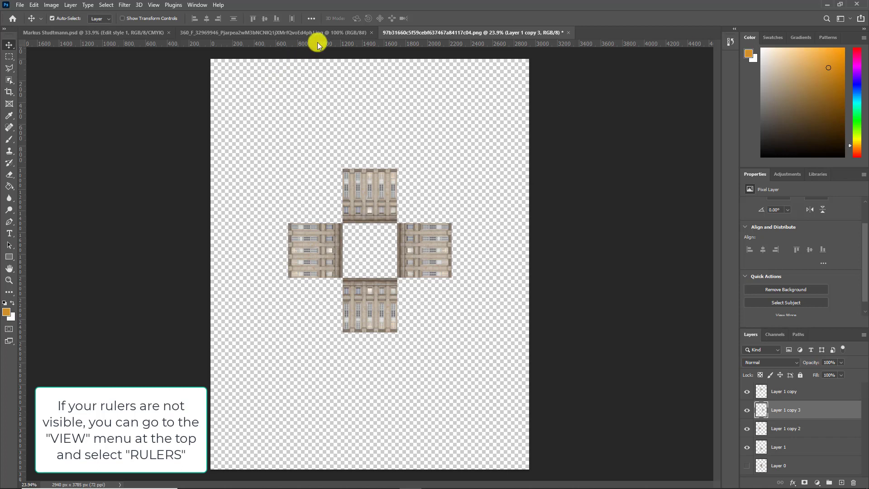
{"action": "left_click_drag", "start_coordinate": [317, 44], "coordinate": [325, 168]}
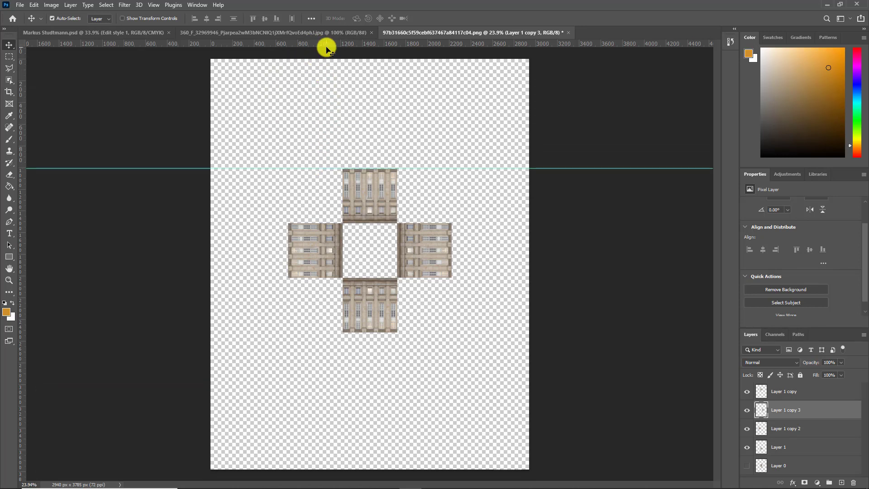
{"action": "left_click_drag", "start_coordinate": [316, 46], "coordinate": [330, 333]}
{"action": "left_click_drag", "start_coordinate": [21, 202], "coordinate": [451, 243]}
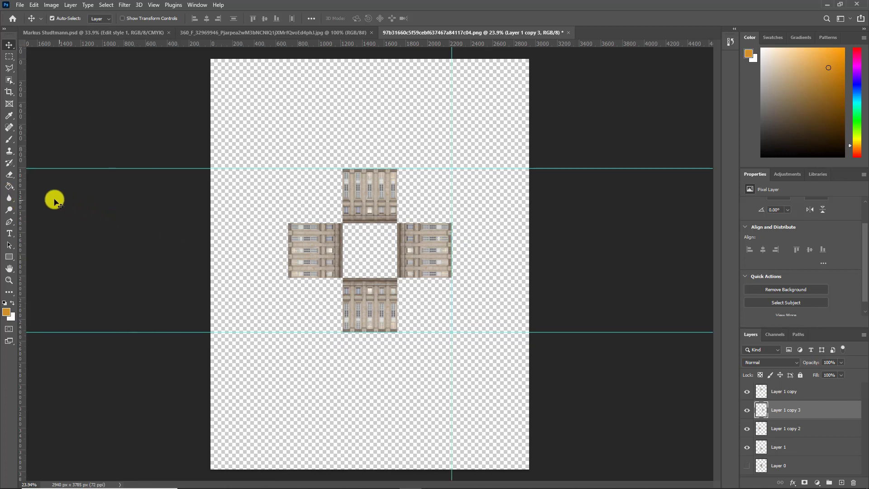
{"action": "left_click_drag", "start_coordinate": [20, 208], "coordinate": [288, 279]}
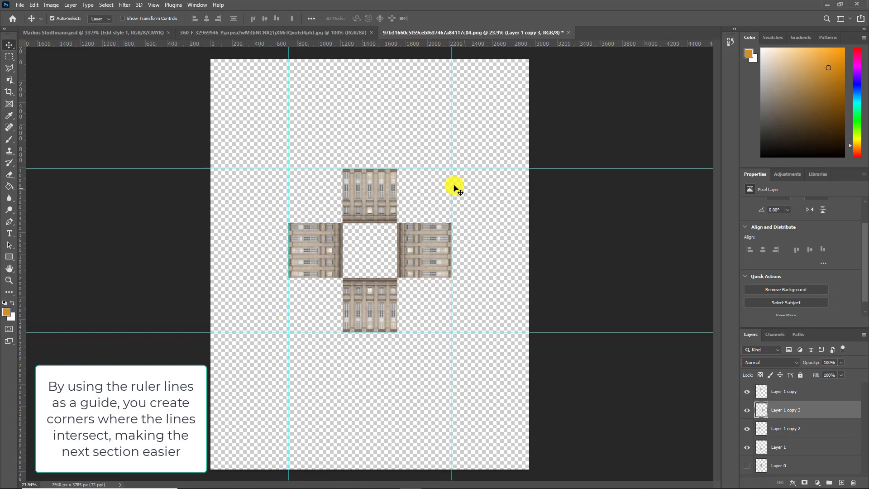
Adjust the left vertical guide so it lines up exactly with the outer edge of the left facade piece
{"action": "scroll", "coordinate": [360, 256], "scroll_direction": "up", "scroll_amount": 5}
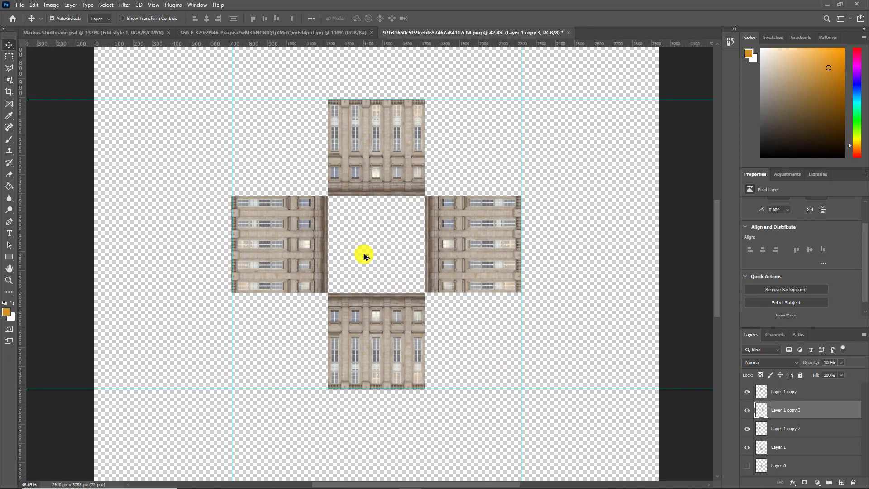
{"action": "scroll", "coordinate": [368, 251], "scroll_direction": "up", "scroll_amount": 1}
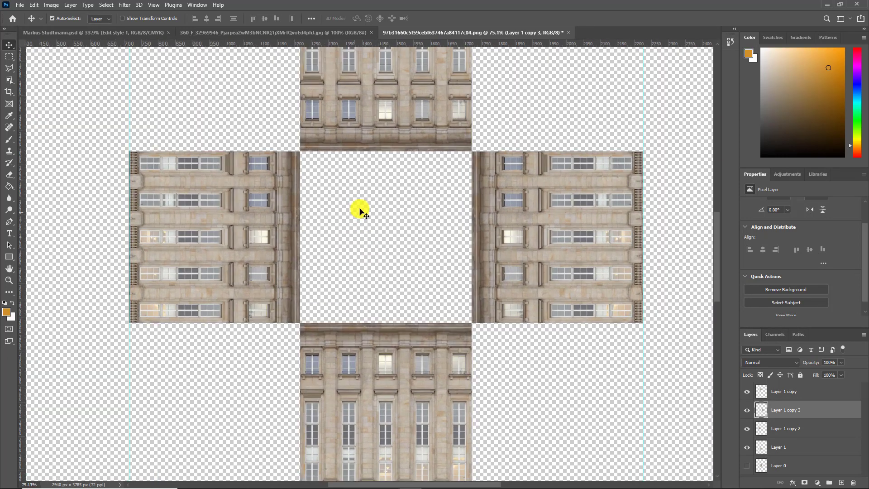
{"action": "scroll", "coordinate": [362, 213], "scroll_direction": "up", "scroll_amount": 1}
{"action": "scroll", "coordinate": [375, 225], "scroll_direction": "up", "scroll_amount": 3}
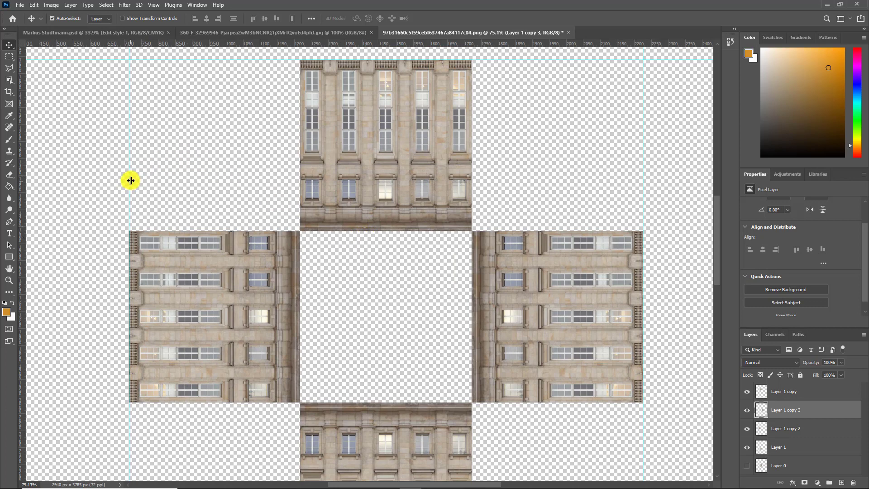
{"action": "left_click_drag", "start_coordinate": [131, 181], "coordinate": [129, 181]}
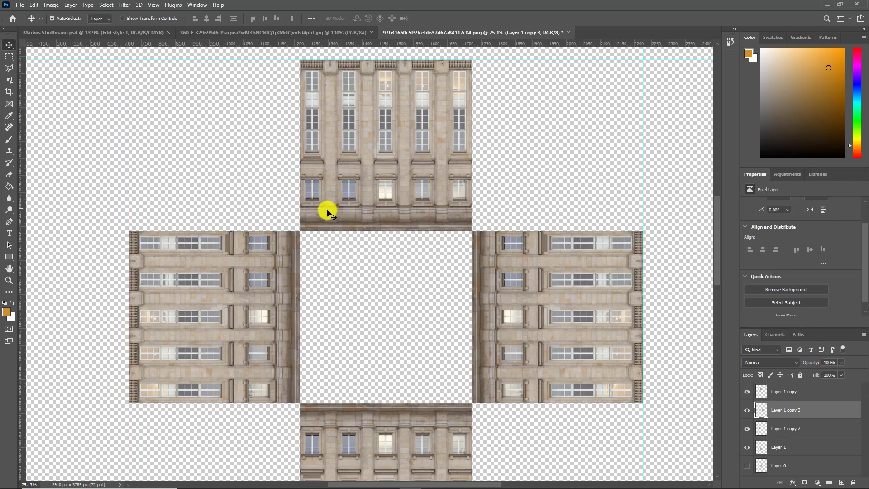
Apply a Perspective transform to the upper facade piece, widening its outer edge symmetrically to the left and right vertical guides
{"action": "scroll", "coordinate": [348, 231], "scroll_direction": "up", "scroll_amount": 2}
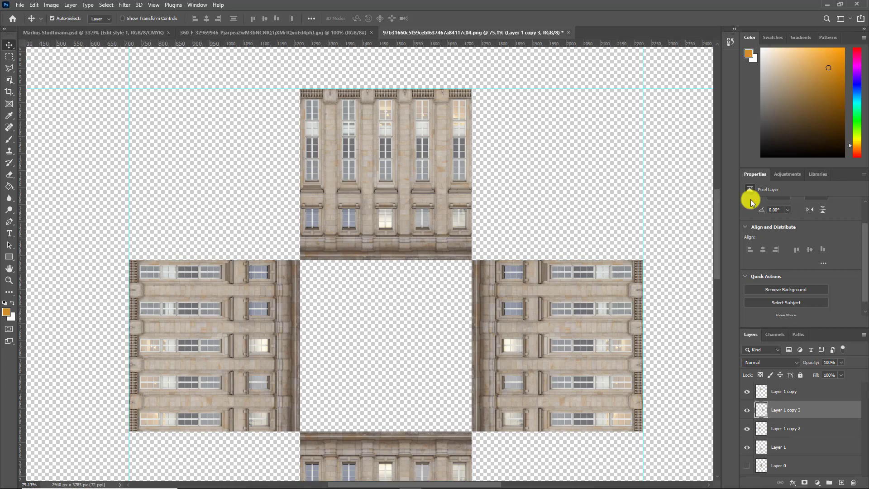
{"action": "left_click", "coordinate": [781, 397]}
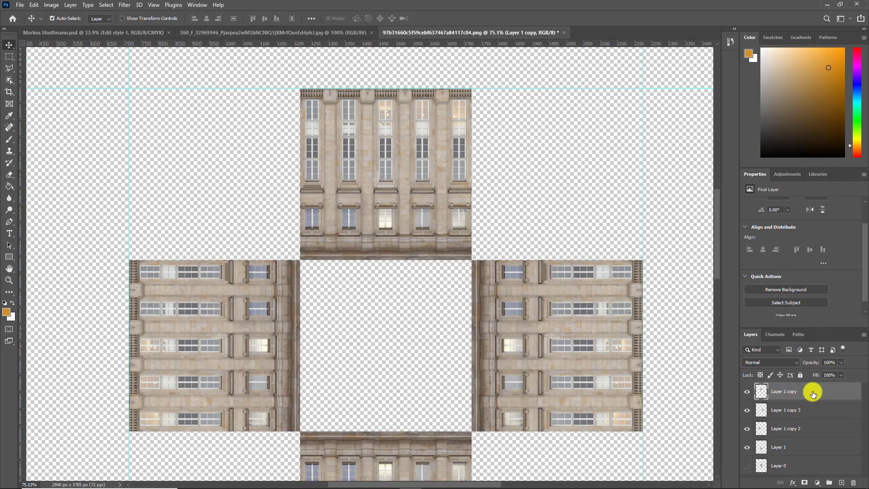
{"action": "left_click", "coordinate": [34, 5]}
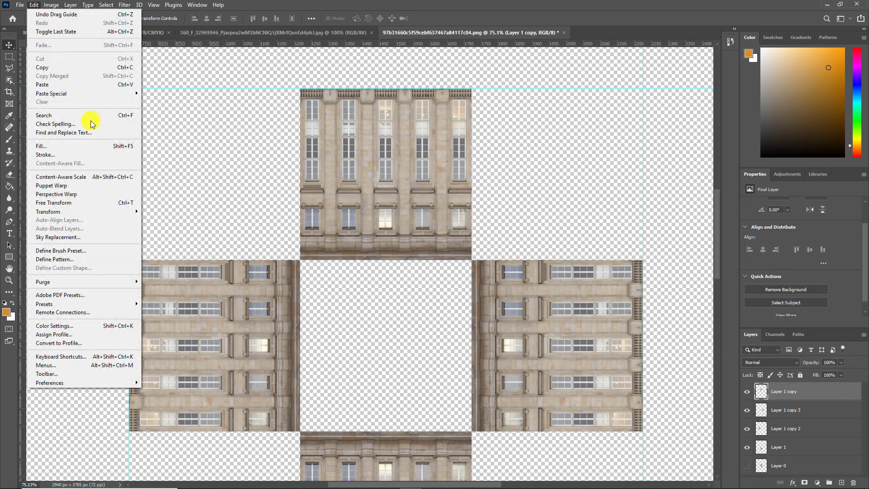
{"action": "mouse_move", "coordinate": [99, 211]}
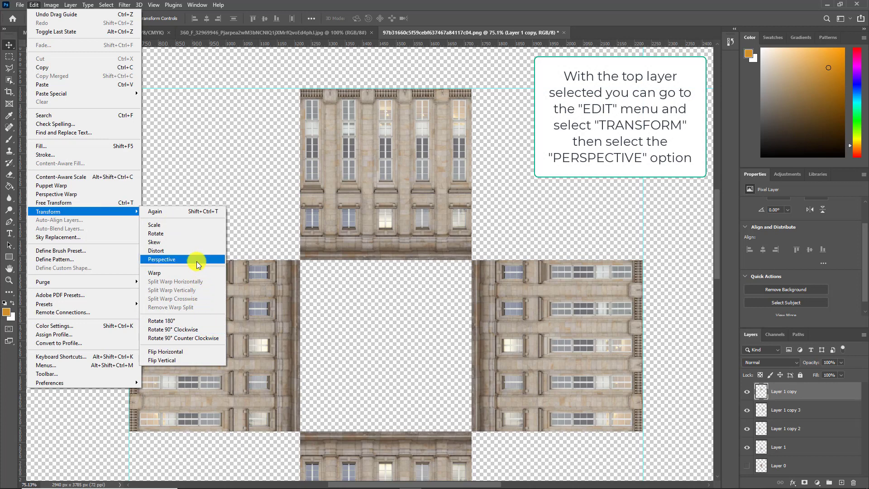
{"action": "left_click", "coordinate": [196, 260]}
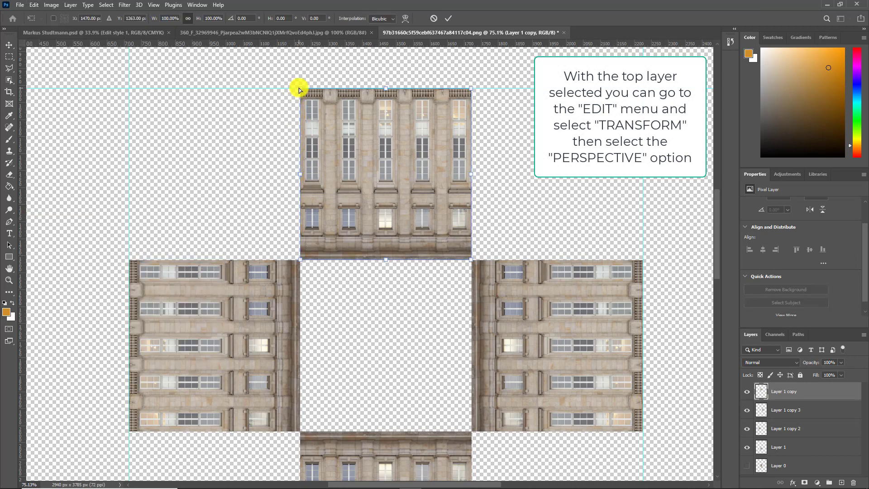
{"action": "left_click_drag", "start_coordinate": [297, 88], "coordinate": [126, 101]}
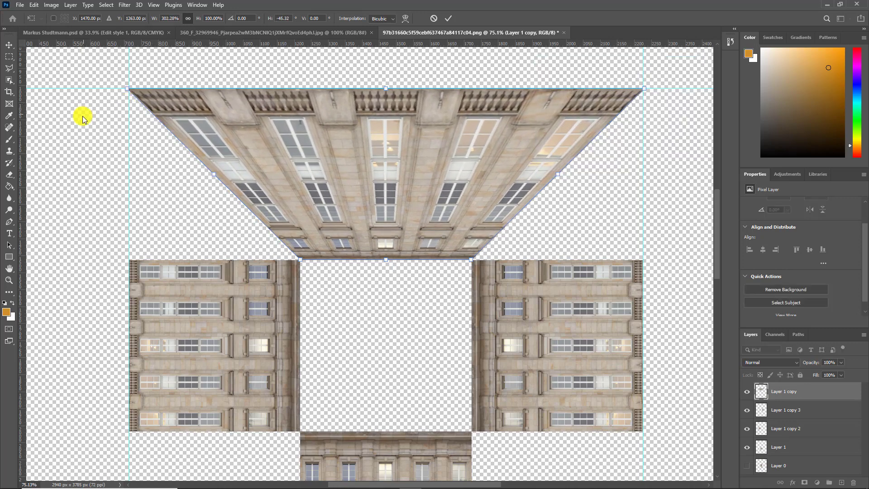
Fine-tune the upper facade piece's outer corners to the guide intersections and commit the perspective transform
{"action": "scroll", "coordinate": [119, 103], "scroll_direction": "up", "scroll_amount": 5}
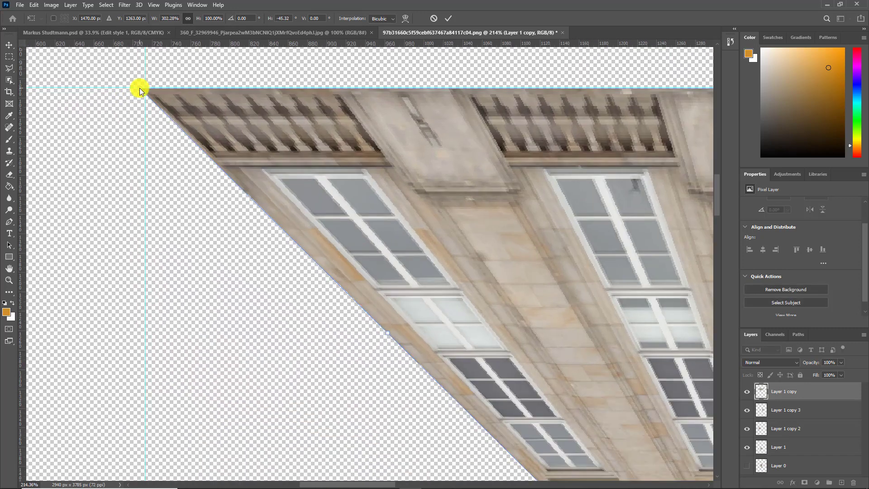
{"action": "left_click_drag", "start_coordinate": [139, 88], "coordinate": [145, 88]}
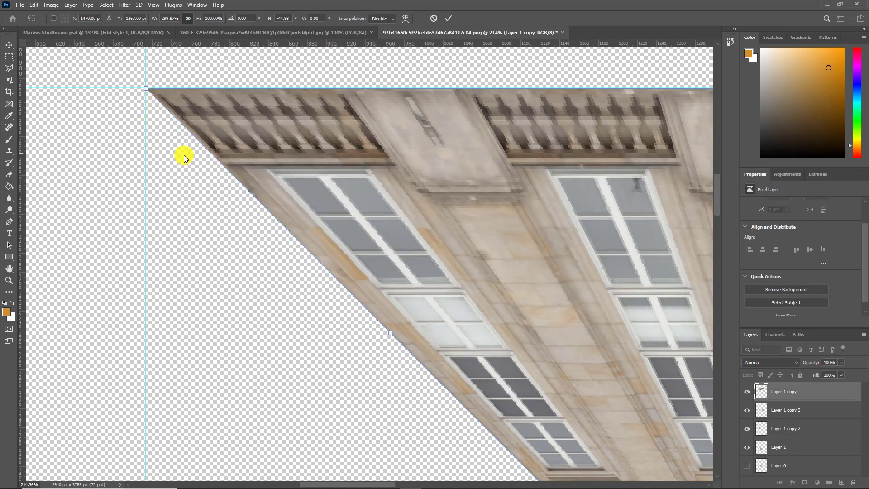
{"action": "scroll", "coordinate": [183, 155], "scroll_direction": "down", "scroll_amount": 8}
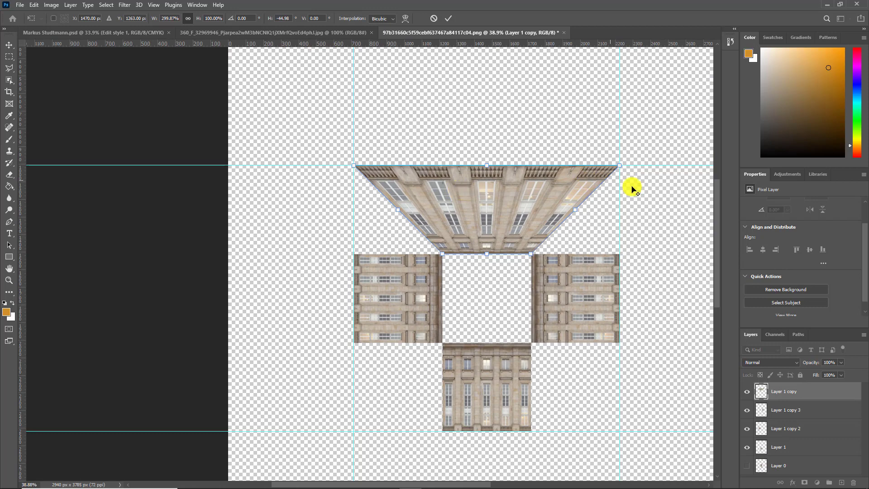
{"action": "scroll", "coordinate": [632, 188], "scroll_direction": "up", "scroll_amount": 5}
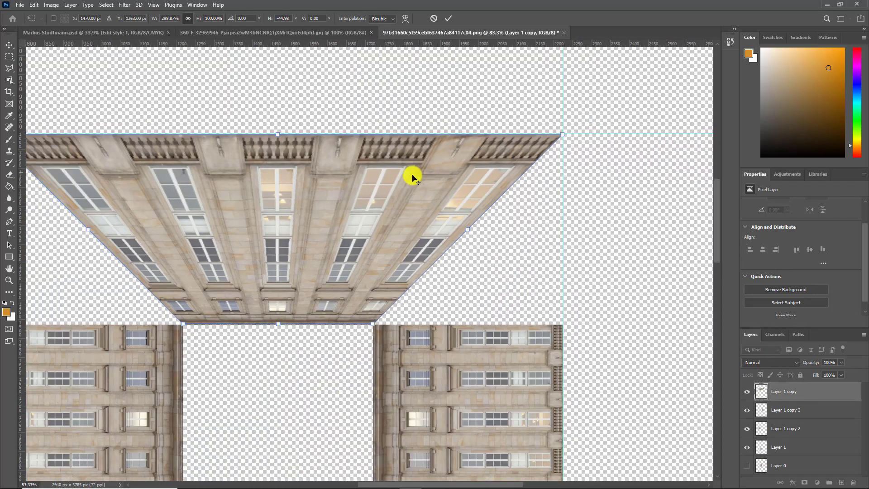
{"action": "scroll", "coordinate": [305, 237], "scroll_direction": "down", "scroll_amount": 3}
{"action": "scroll", "coordinate": [309, 248], "scroll_direction": "up", "scroll_amount": 2}
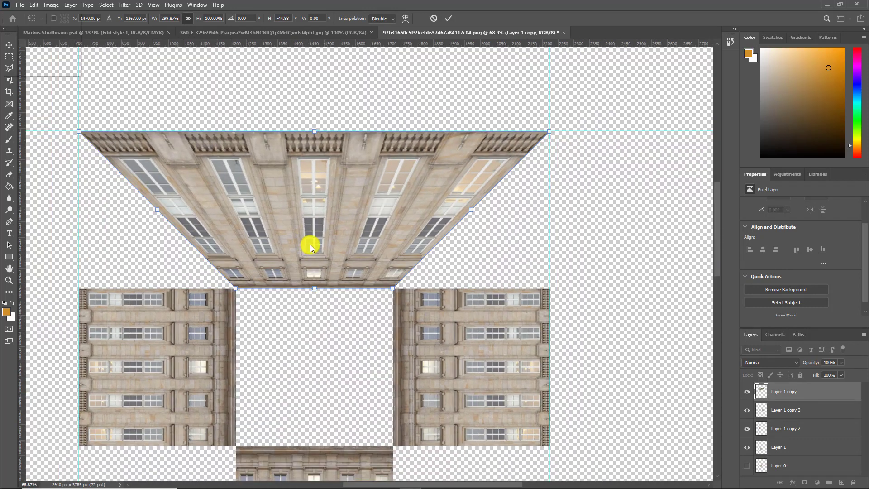
{"action": "key", "text": "alt+space"}
{"action": "left_click", "coordinate": [301, 104]}
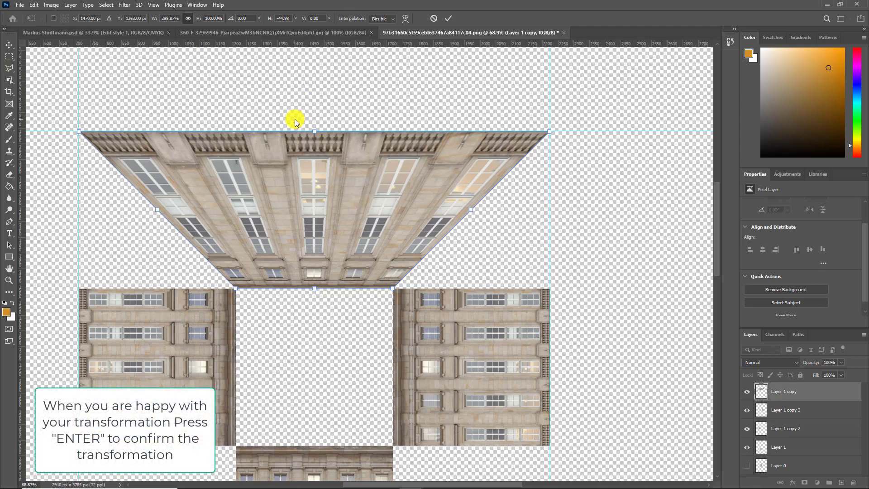
{"action": "key", "text": "Return"}
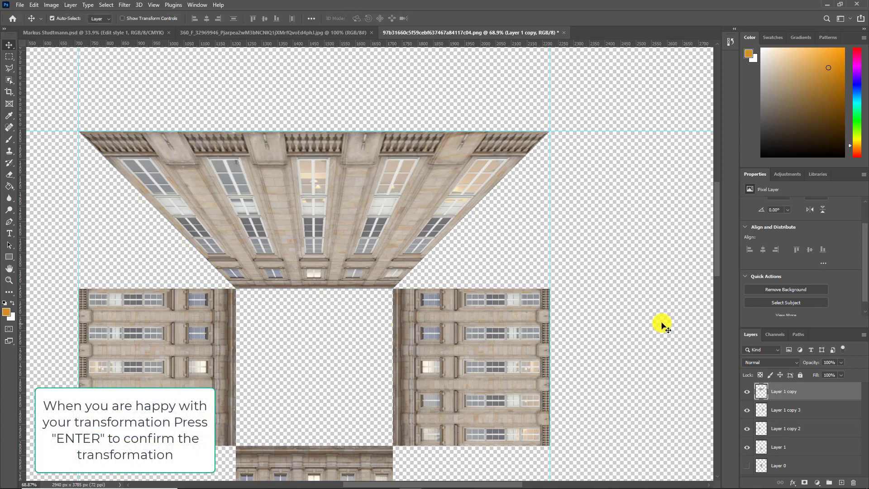
Apply a Perspective transform to the right facade piece, stretching its outer edge to the guide intersections so it meets the upper piece, and commit it
{"action": "left_click", "coordinate": [783, 410]}
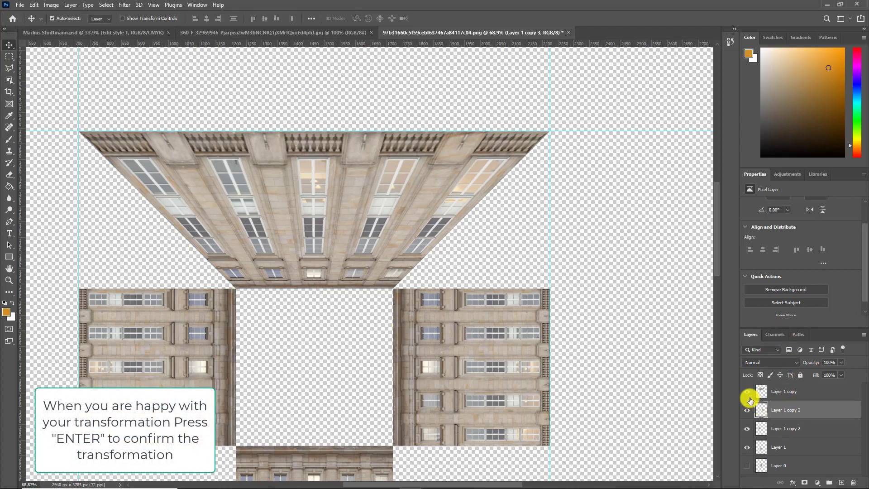
{"action": "left_click", "coordinate": [34, 5]}
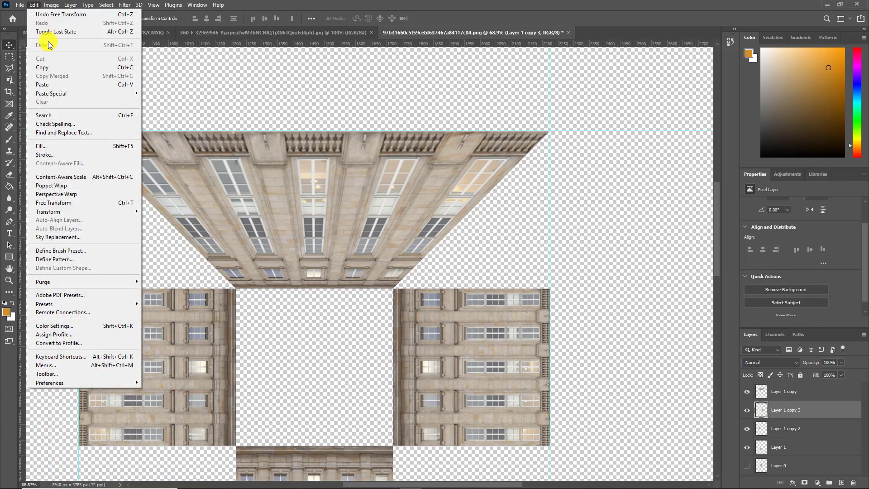
{"action": "mouse_move", "coordinate": [112, 216]}
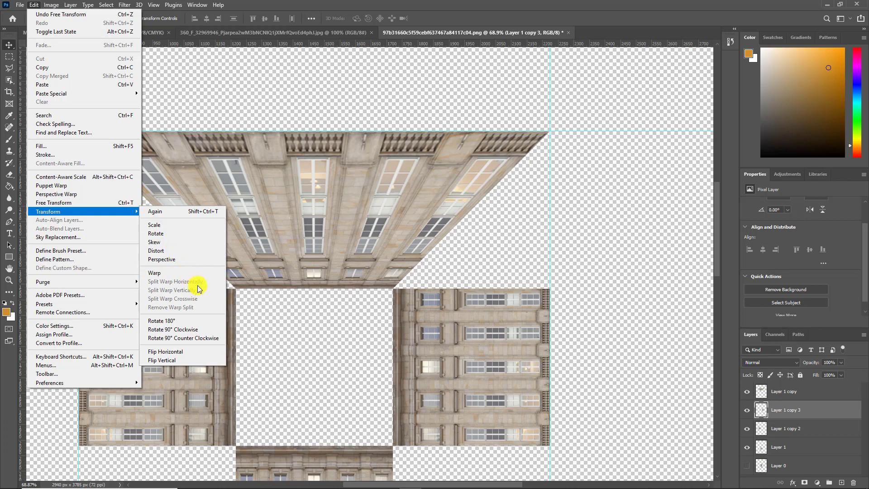
{"action": "left_click", "coordinate": [188, 259]}
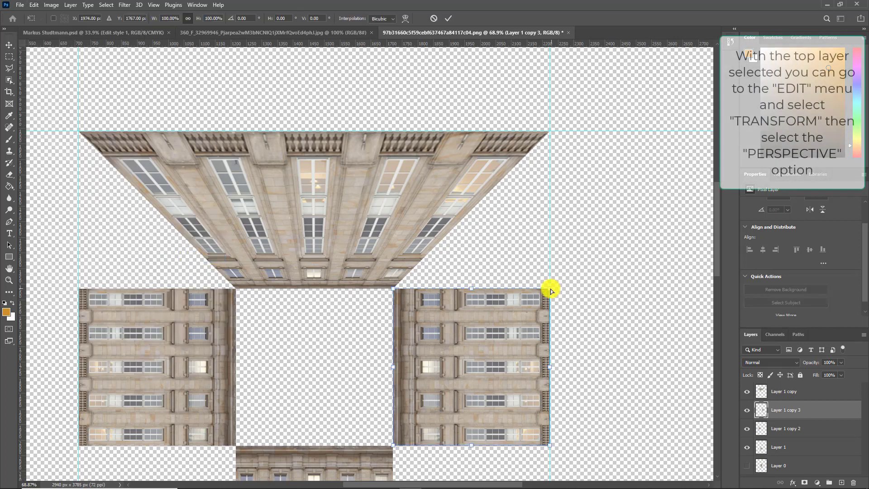
{"action": "left_click_drag", "start_coordinate": [550, 289], "coordinate": [549, 131]}
{"action": "scroll", "coordinate": [534, 188], "scroll_direction": "up", "scroll_amount": 4}
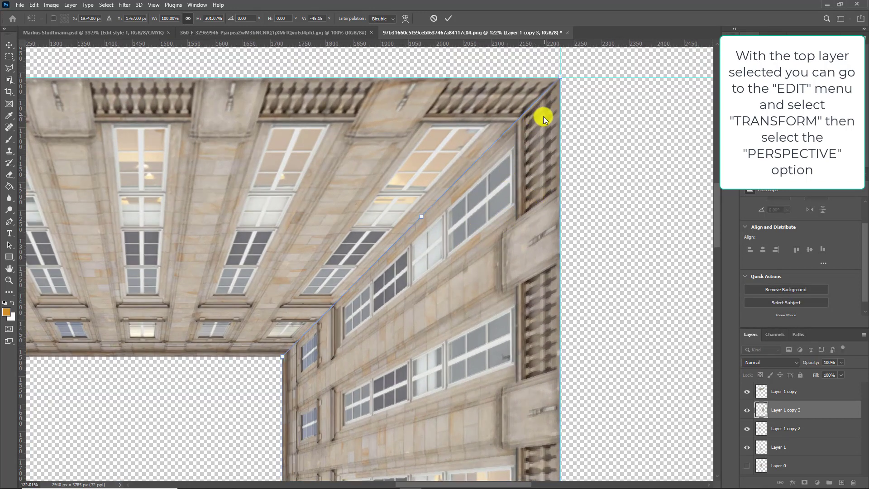
{"action": "key", "text": "alt+space"}
{"action": "key", "text": "Escape"}
{"action": "key", "text": "Return"}
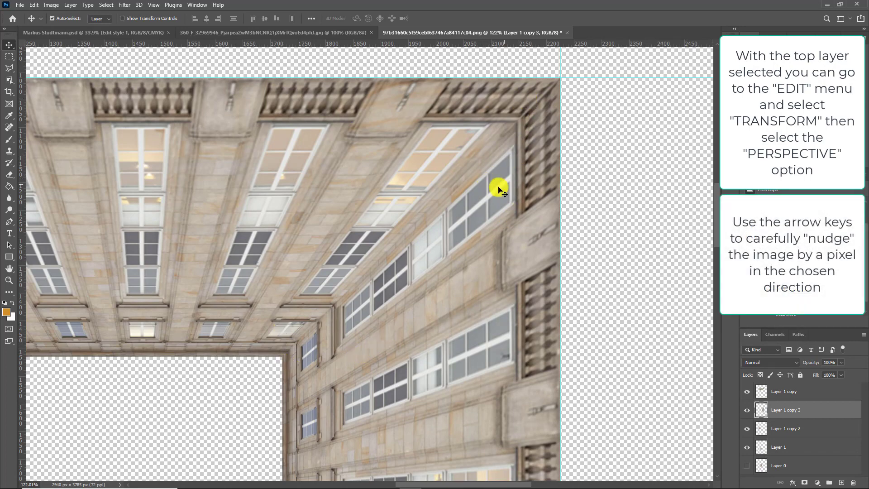
Try a Perspective transform on the left facade piece (Layer 1 copy 2), stretching its outer edge symmetrically to the horizontal guides
{"action": "scroll", "coordinate": [344, 319], "scroll_direction": "down", "scroll_amount": 4}
{"action": "scroll", "coordinate": [344, 322], "scroll_direction": "down", "scroll_amount": 3}
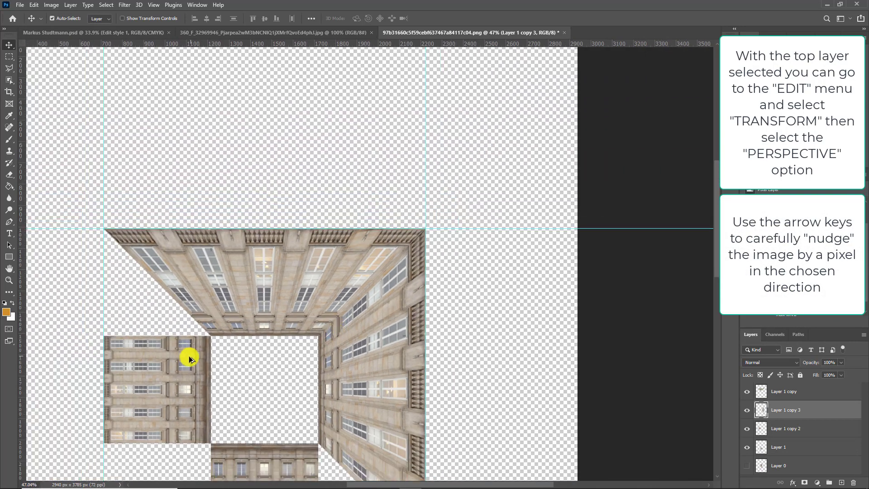
{"action": "left_click_drag", "start_coordinate": [273, 382], "coordinate": [365, 221]}
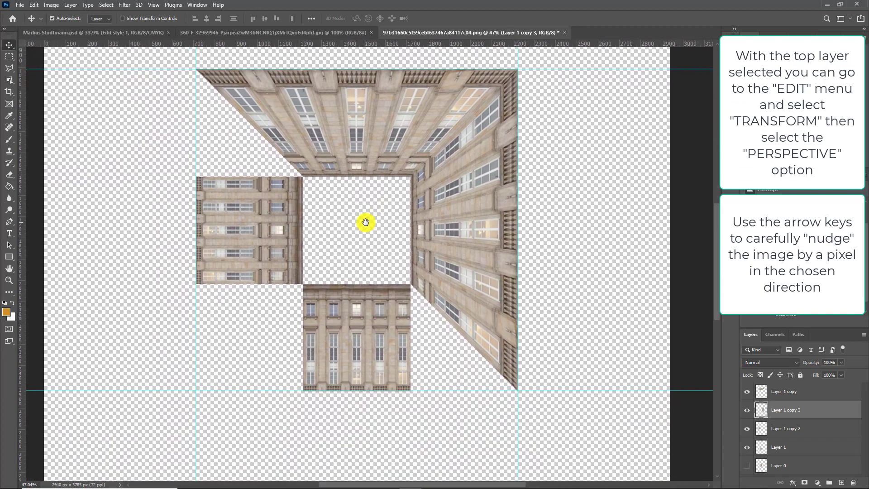
{"action": "left_click", "coordinate": [783, 432]}
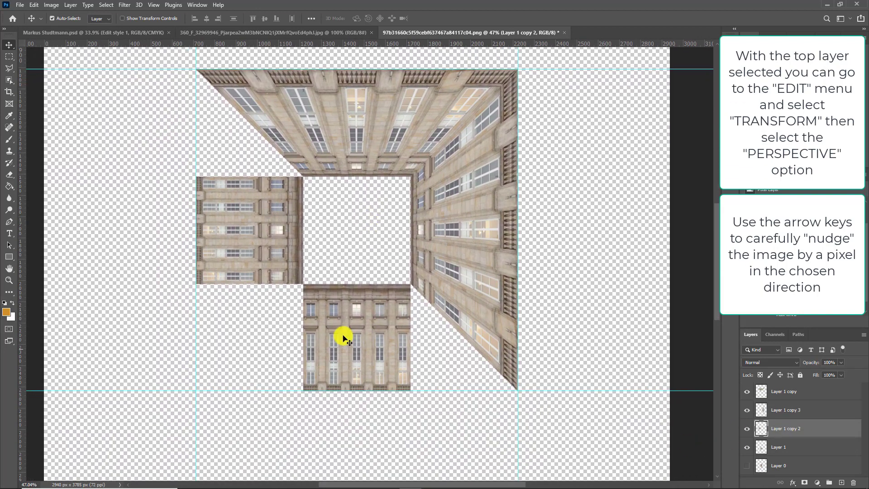
{"action": "left_click", "coordinate": [35, 5]}
{"action": "mouse_move", "coordinate": [116, 210]}
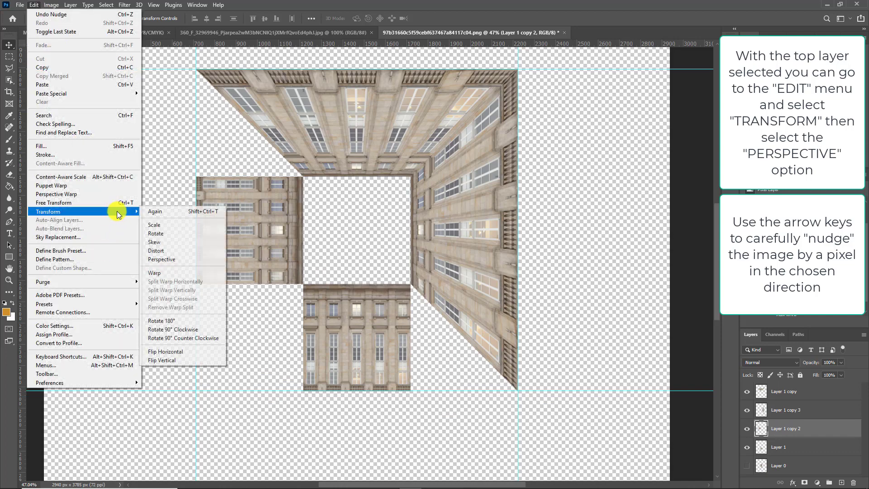
{"action": "left_click", "coordinate": [190, 259]}
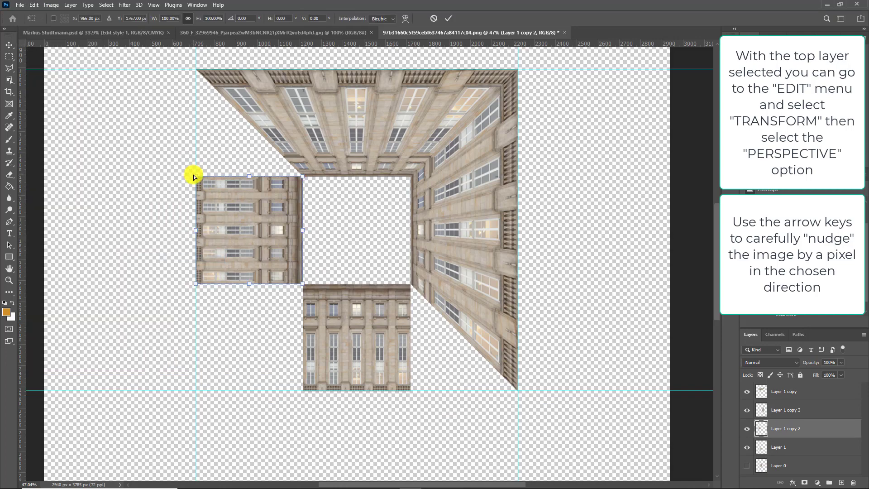
{"action": "left_click_drag", "start_coordinate": [196, 177], "coordinate": [196, 68]}
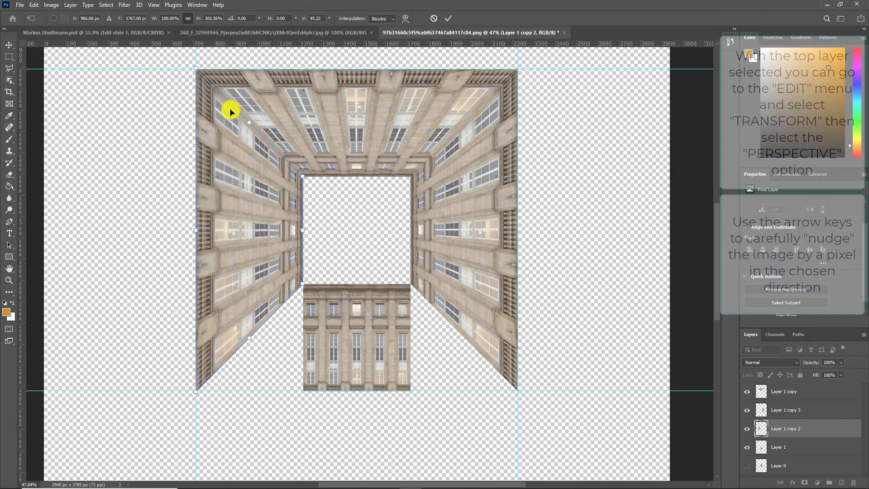
Check the left facade piece's join with the upper piece along the corner diagonal and commit the perspective transform
{"action": "scroll", "coordinate": [222, 141], "scroll_direction": "up", "scroll_amount": 3}
{"action": "scroll", "coordinate": [222, 141], "scroll_direction": "up", "scroll_amount": 3}
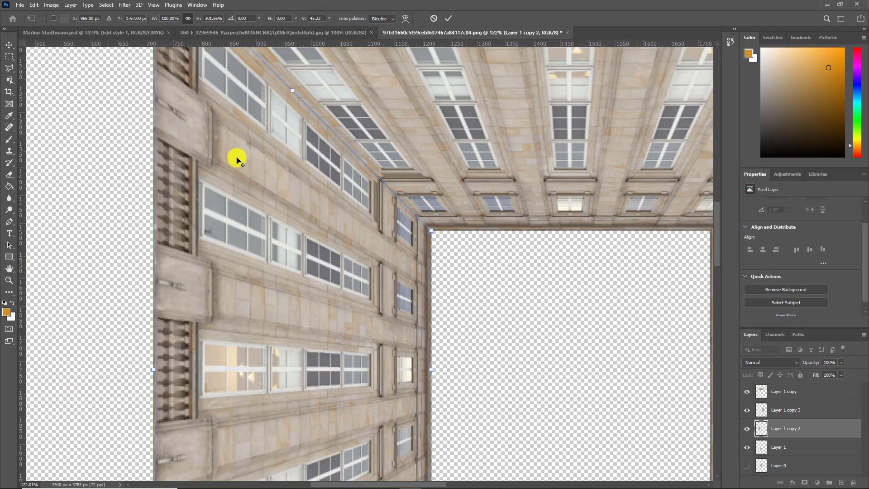
{"action": "key", "text": "alt+space"}
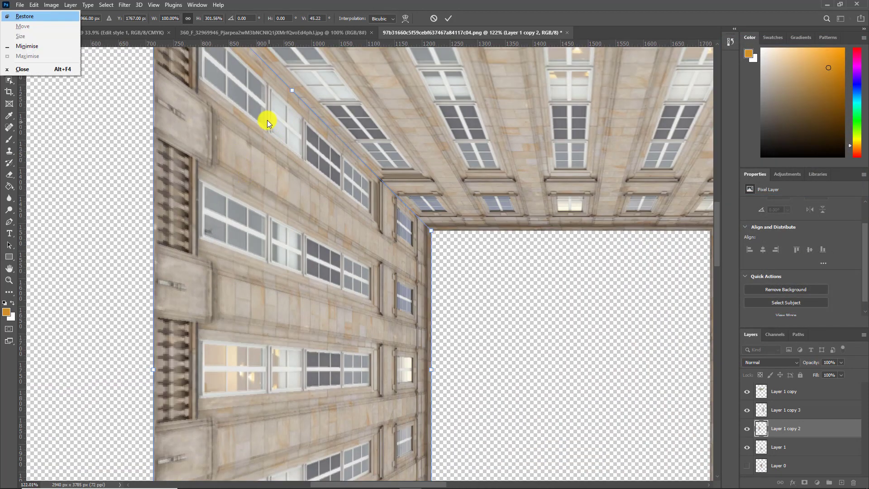
{"action": "key", "text": "Escape"}
{"action": "left_click_drag", "start_coordinate": [140, 107], "coordinate": [145, 231]}
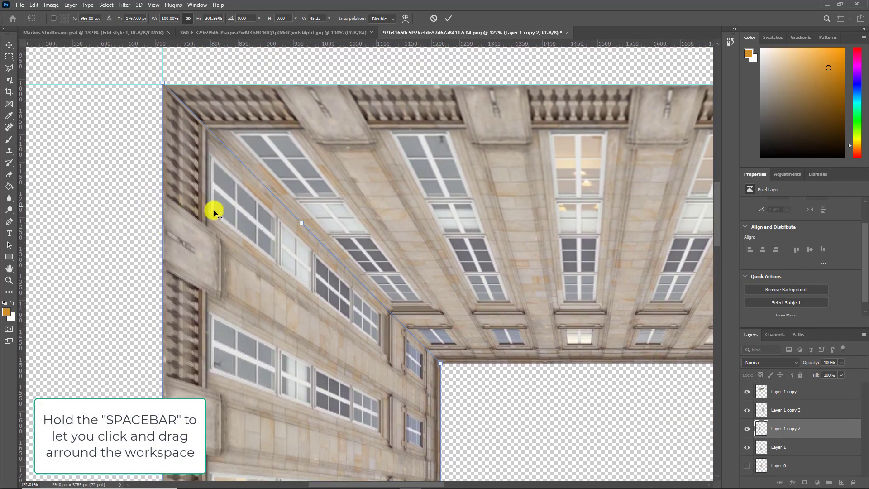
{"action": "scroll", "coordinate": [239, 211], "scroll_direction": "up", "scroll_amount": 3}
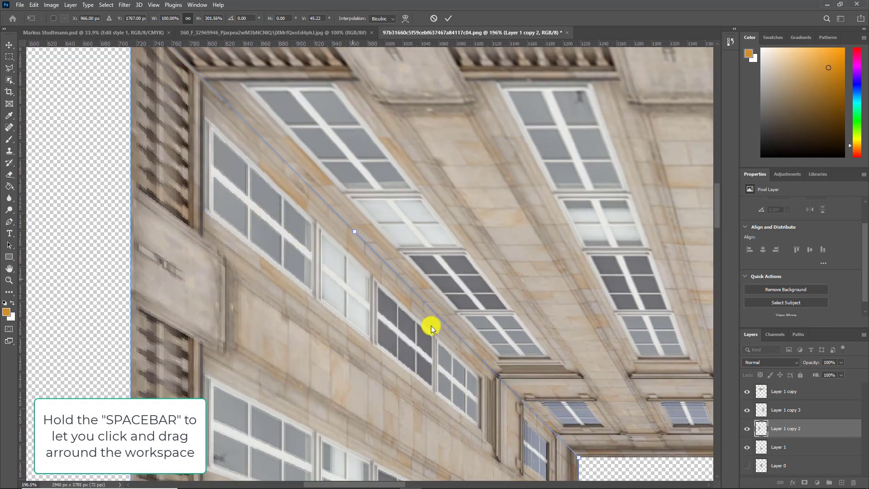
{"action": "key", "text": "alt+space"}
{"action": "key", "text": "Escape"}
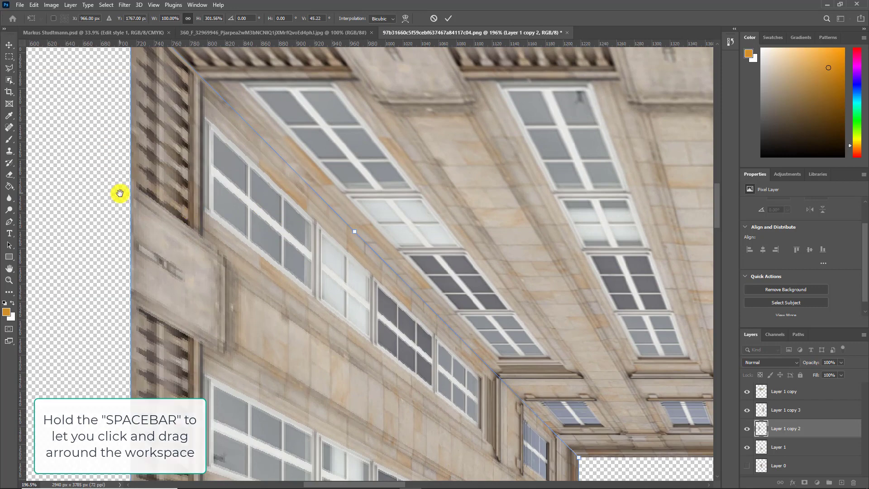
{"action": "left_click_drag", "start_coordinate": [101, 156], "coordinate": [119, 223]}
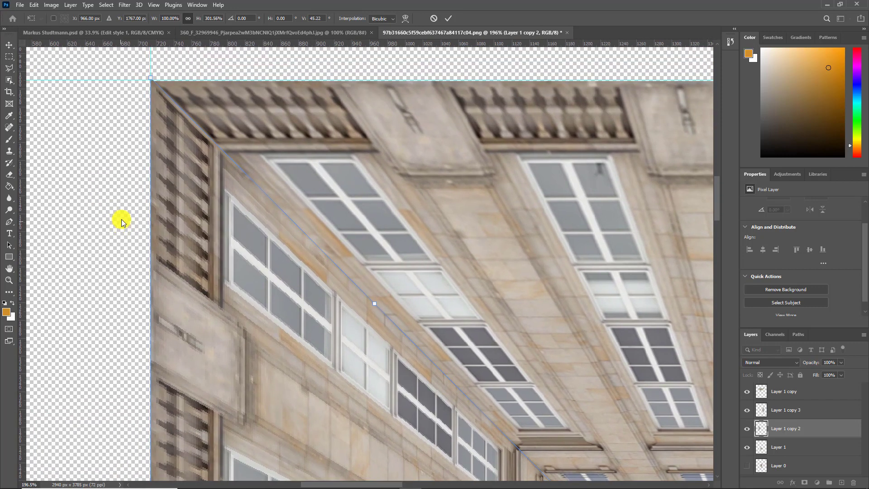
{"action": "key", "text": "Return"}
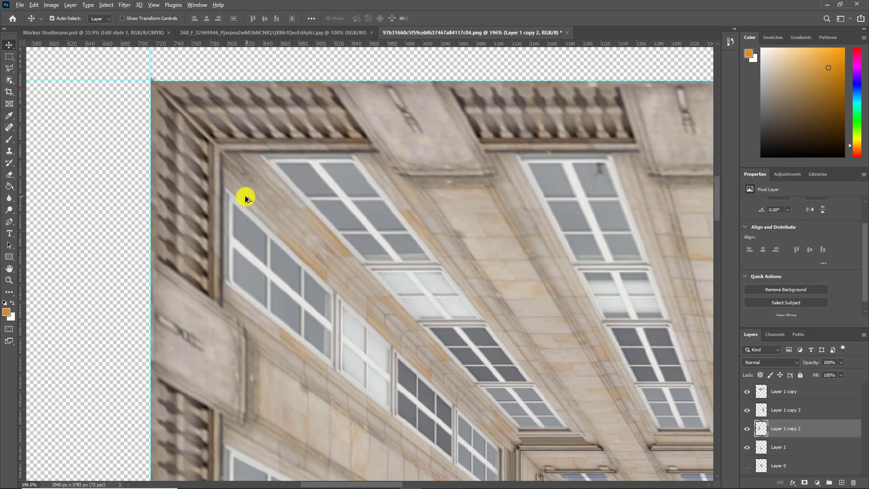
Inspect the inner corner of the left and upper pieces and undo the left piece's perspective transform
{"action": "scroll", "coordinate": [245, 195], "scroll_direction": "down", "scroll_amount": 6}
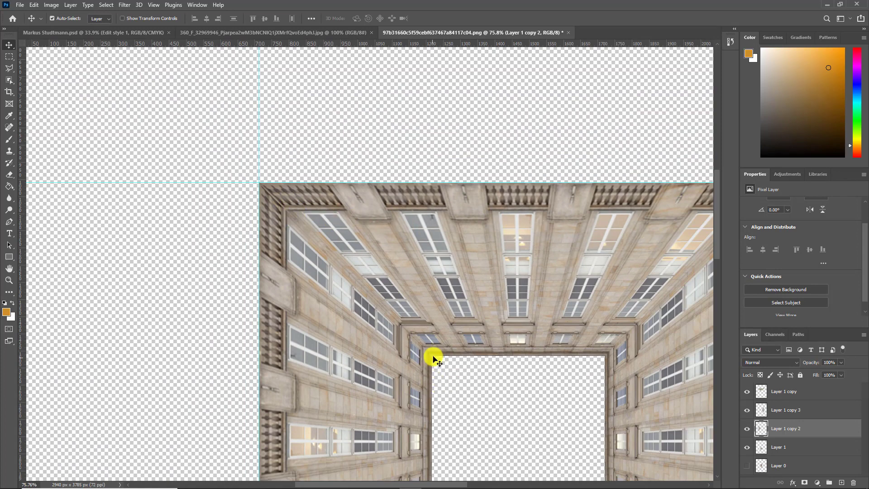
{"action": "scroll", "coordinate": [440, 387], "scroll_direction": "up", "scroll_amount": 3}
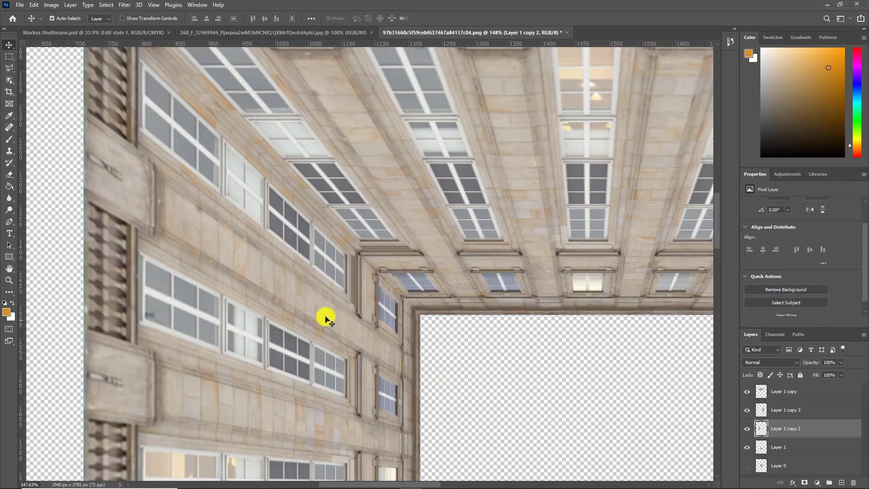
{"action": "key", "text": "ctrl+z"}
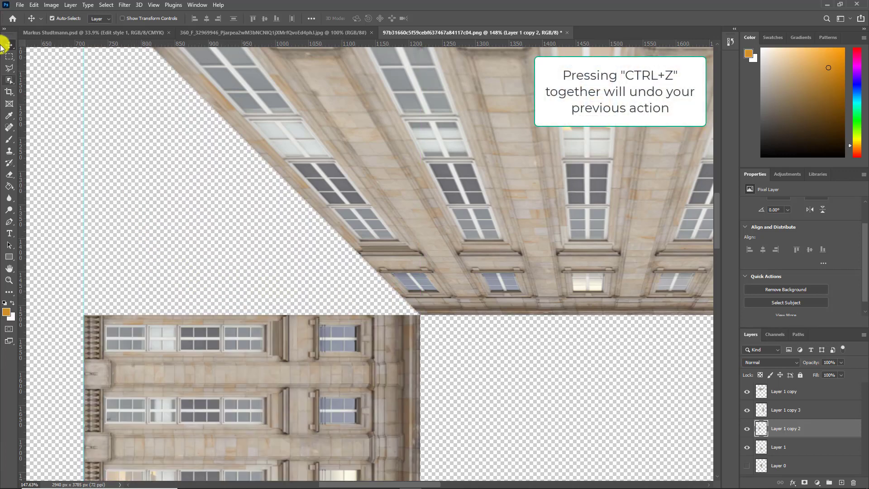
Apply a Perspective transform to the left facade piece again, placing its outer corner just inside the guide intersection, and commit it
{"action": "left_click", "coordinate": [34, 5]}
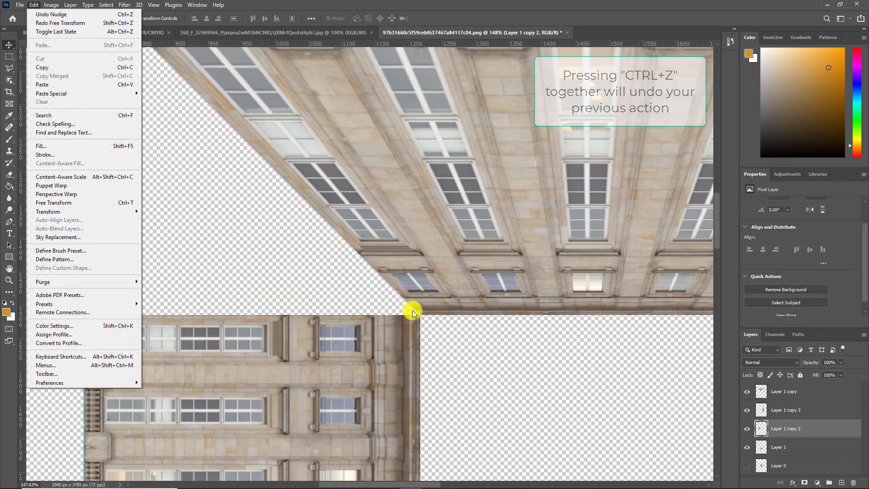
{"action": "mouse_move", "coordinate": [104, 214]}
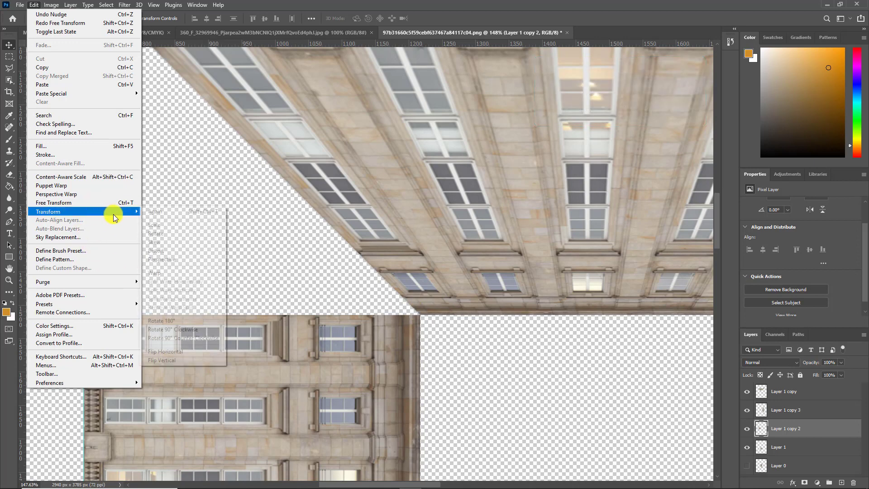
{"action": "left_click", "coordinate": [196, 260]}
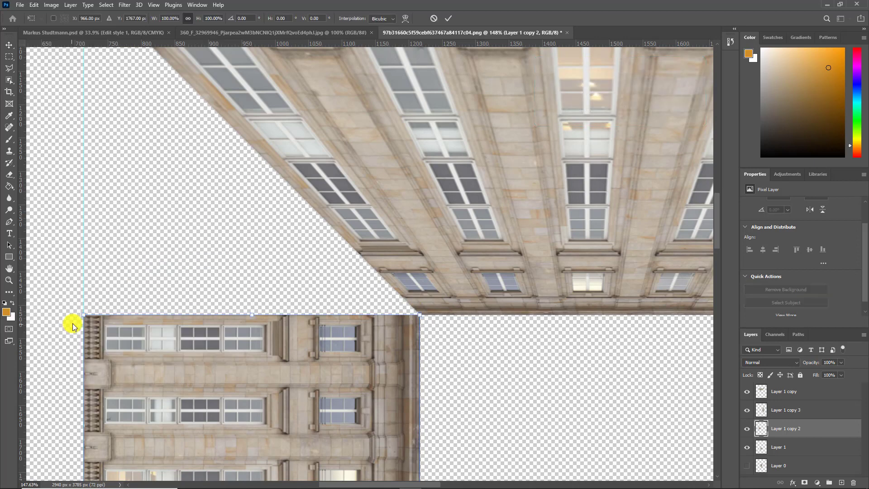
{"action": "left_click_drag", "start_coordinate": [83, 315], "coordinate": [85, 235]}
{"action": "left_click_drag", "start_coordinate": [53, 105], "coordinate": [109, 89]}
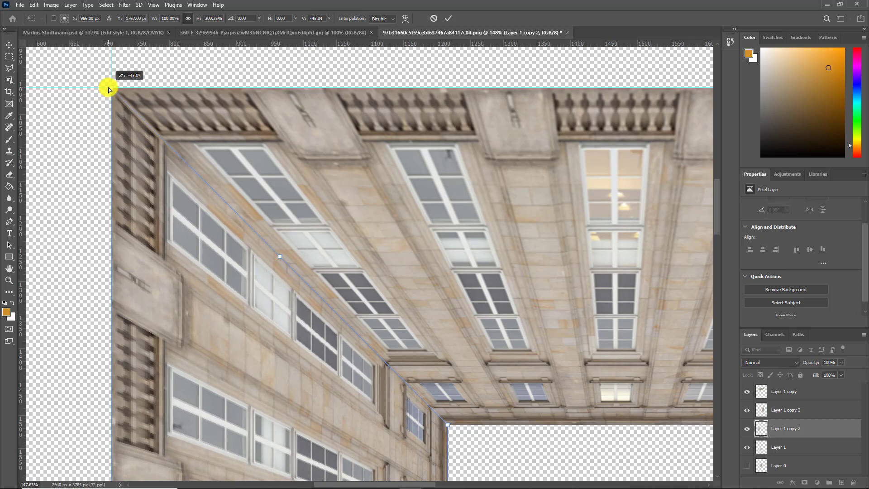
{"action": "left_click_drag", "start_coordinate": [108, 89], "coordinate": [109, 89]}
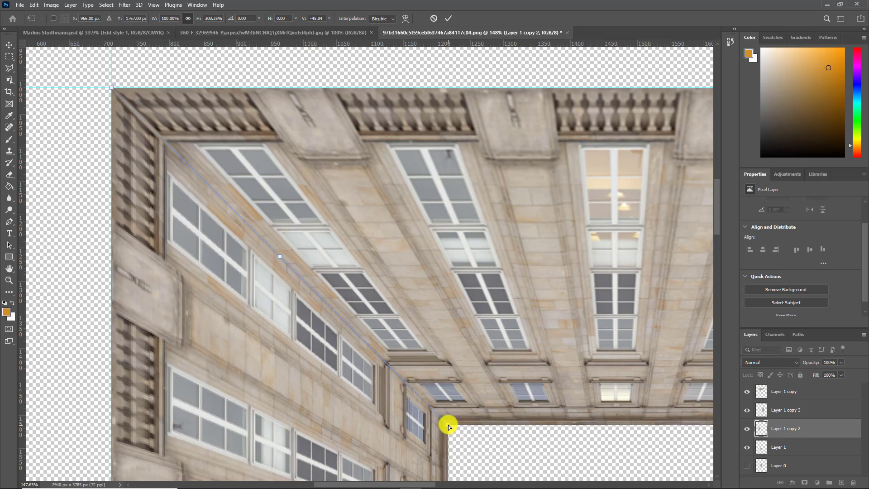
{"action": "key", "text": "Return"}
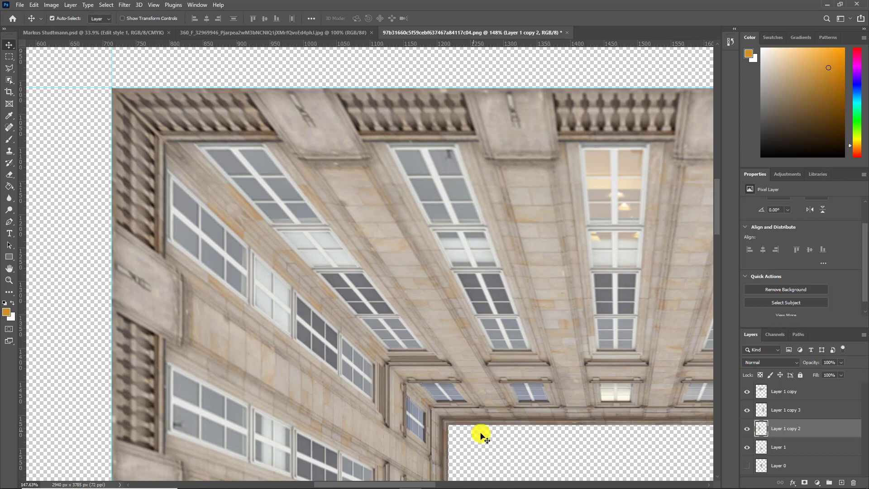
Apply a Perspective transform to the lower facade piece (Layer 1), stretching its outer edge to the vertical guides, and commit it
{"action": "left_click_drag", "start_coordinate": [481, 435], "coordinate": [378, 283]}
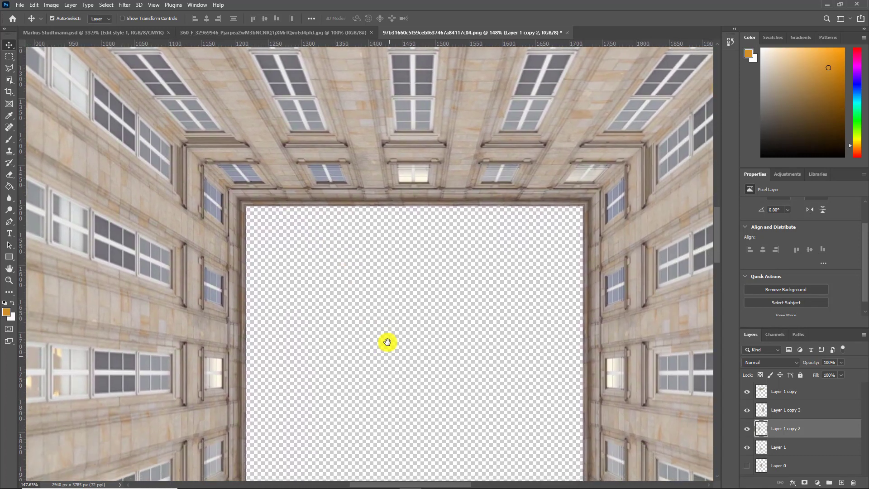
{"action": "left_click_drag", "start_coordinate": [386, 342], "coordinate": [368, 242]}
{"action": "left_click_drag", "start_coordinate": [371, 335], "coordinate": [374, 204]}
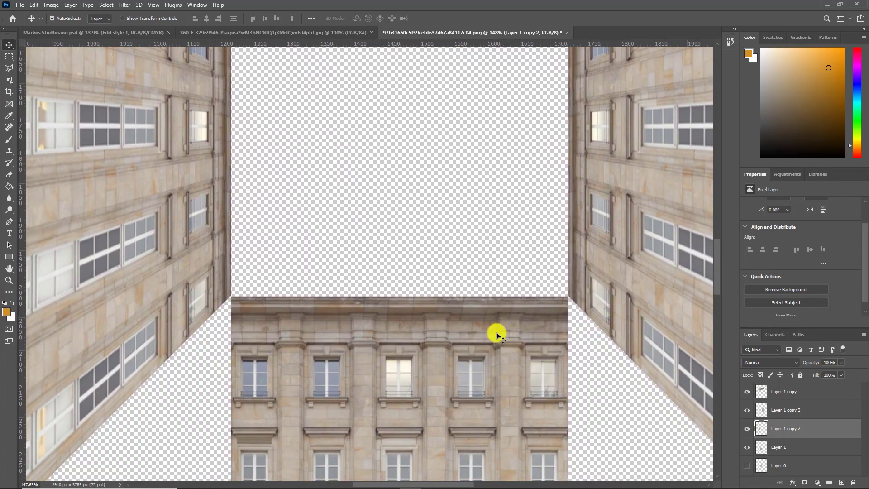
{"action": "left_click", "coordinate": [791, 447]}
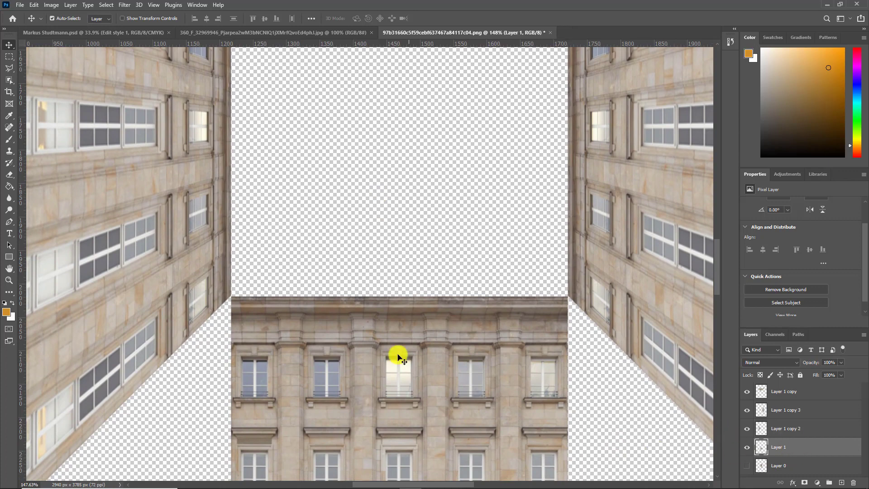
{"action": "left_click", "coordinate": [34, 5]}
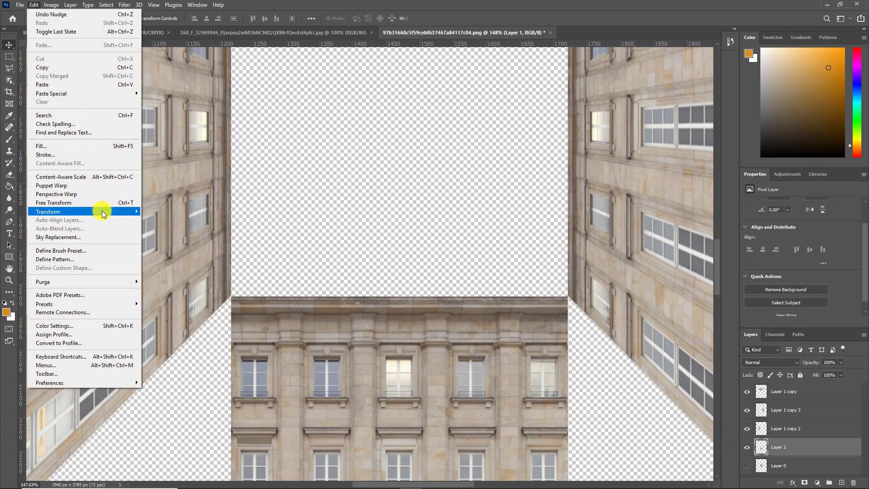
{"action": "mouse_move", "coordinate": [102, 212]}
{"action": "left_click", "coordinate": [193, 260]}
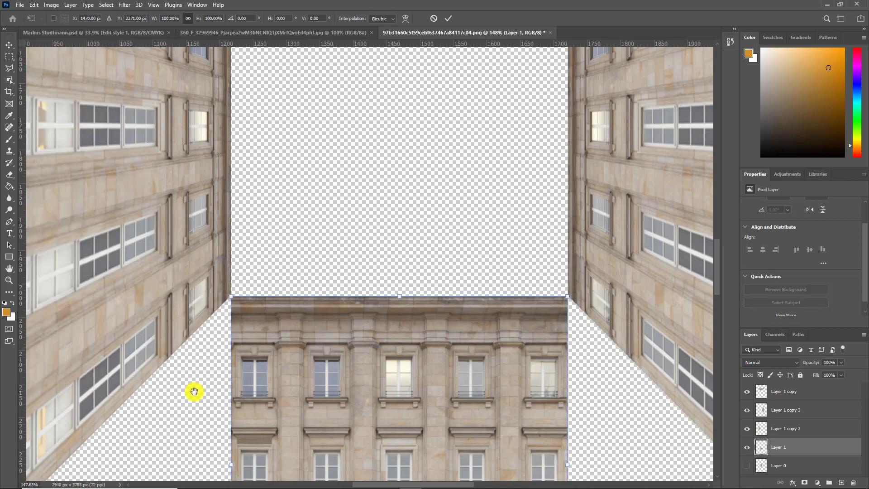
{"action": "left_click_drag", "start_coordinate": [194, 394], "coordinate": [412, 149]}
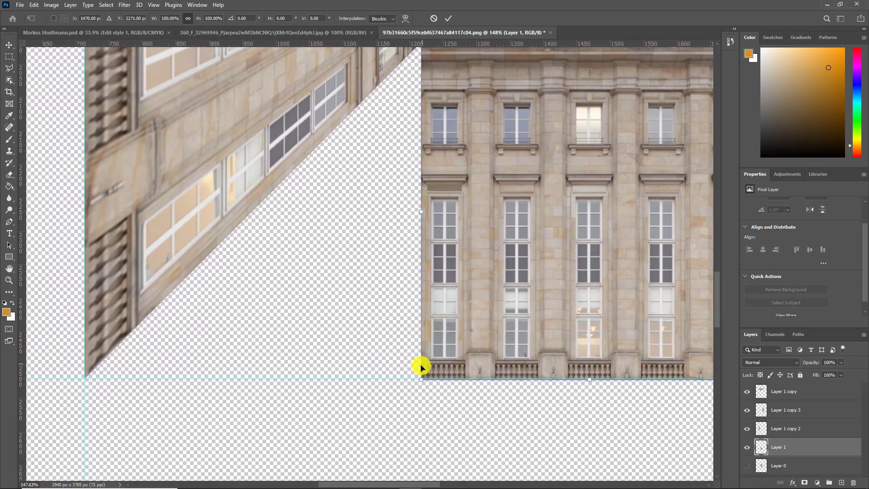
{"action": "left_click_drag", "start_coordinate": [421, 380], "coordinate": [83, 382]}
{"action": "scroll", "coordinate": [252, 207], "scroll_direction": "up", "scroll_amount": 3}
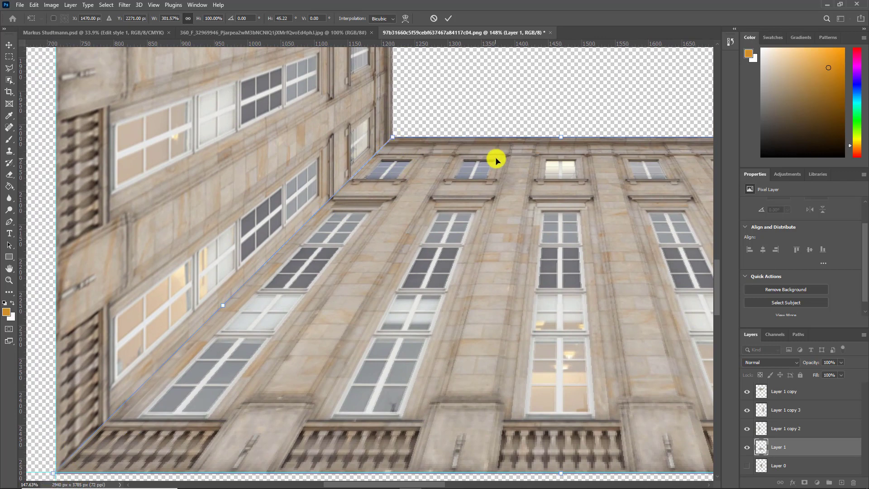
{"action": "key", "text": "Return"}
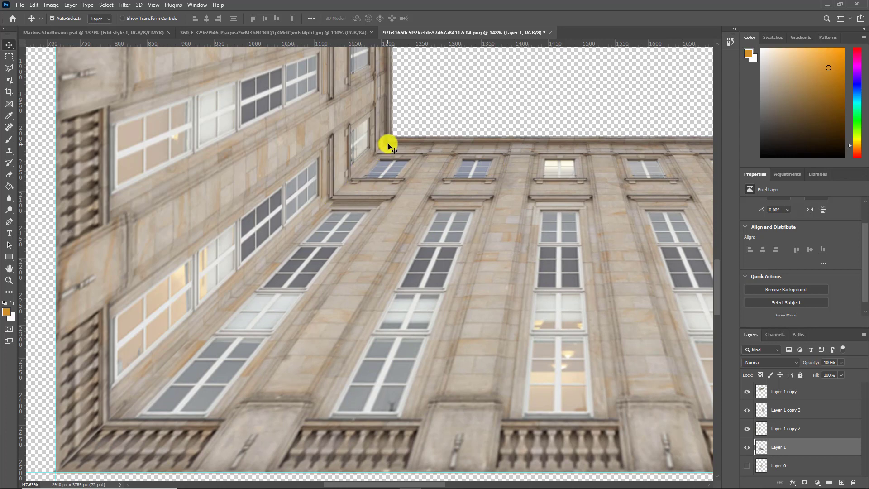
Scale the lower facade piece (Layer 1) to 100.36%, nudge it 2 px to the right and commit the transform
{"action": "left_click_drag", "start_coordinate": [553, 94], "coordinate": [343, 83]}
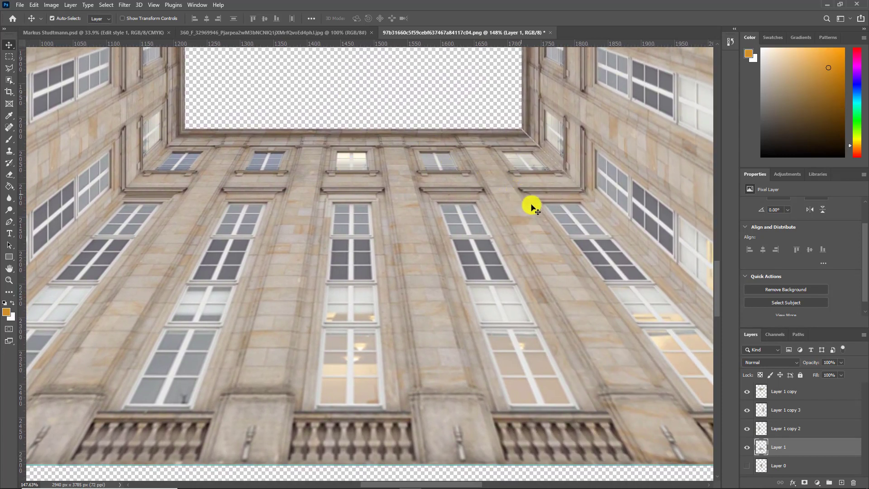
{"action": "scroll", "coordinate": [542, 224], "scroll_direction": "down", "scroll_amount": 1}
{"action": "scroll", "coordinate": [544, 218], "scroll_direction": "down", "scroll_amount": 2}
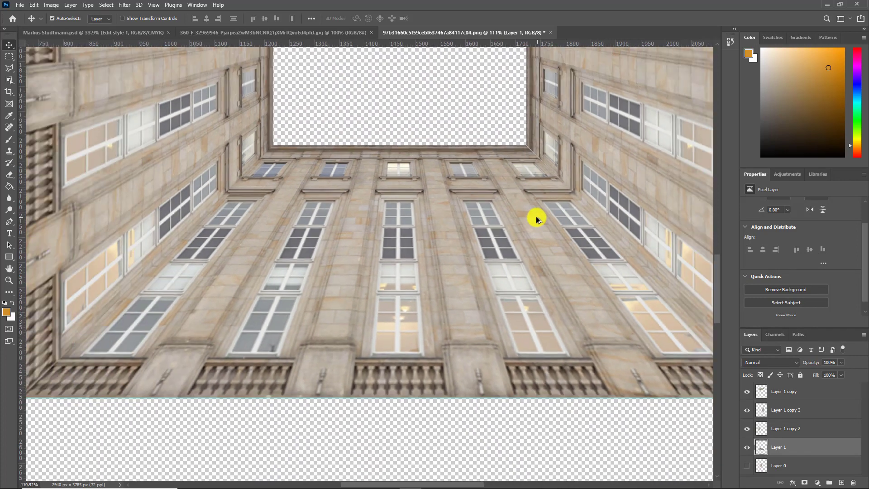
{"action": "left_click_drag", "start_coordinate": [572, 218], "coordinate": [503, 204]}
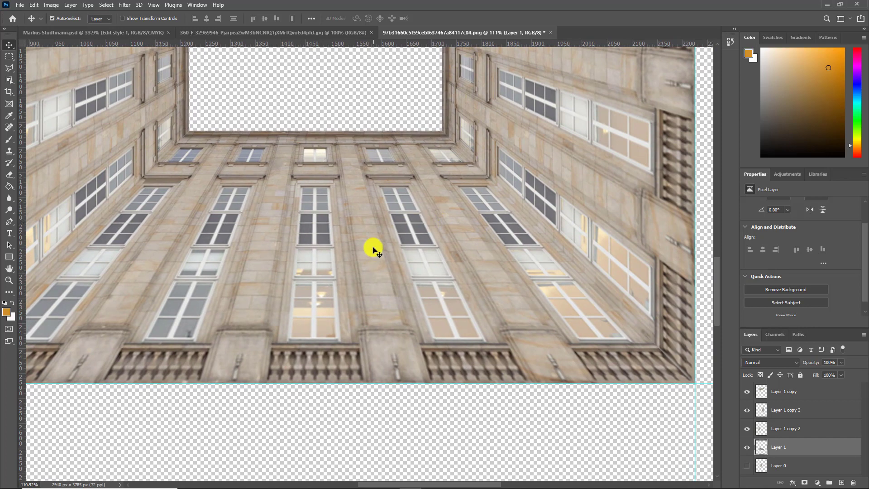
{"action": "key", "text": "ctrl"}
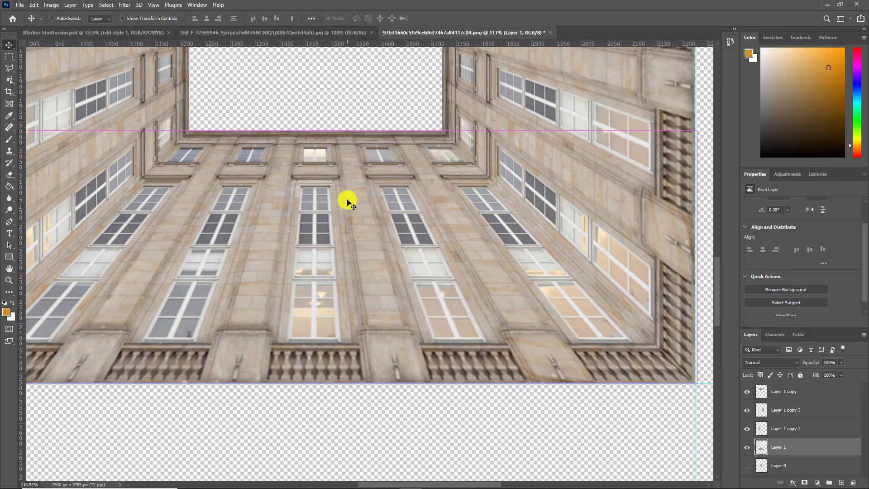
{"action": "key", "text": "ctrl+t"}
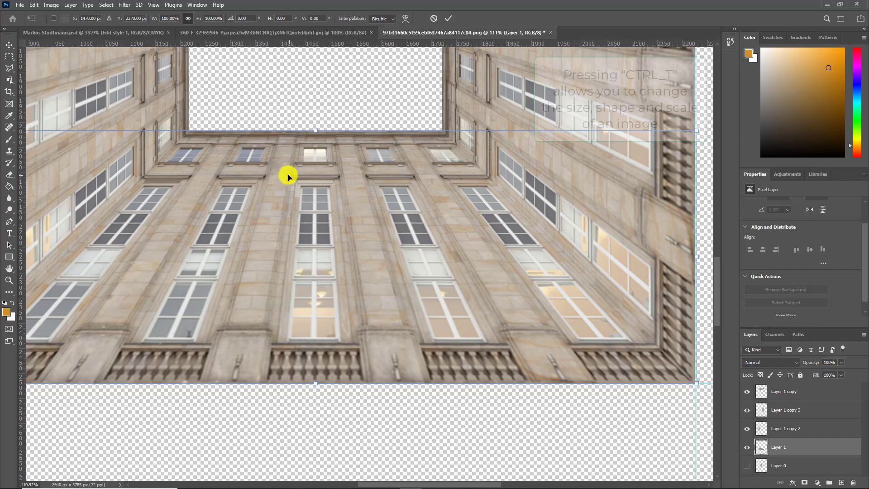
{"action": "left_click_drag", "start_coordinate": [330, 175], "coordinate": [467, 172]}
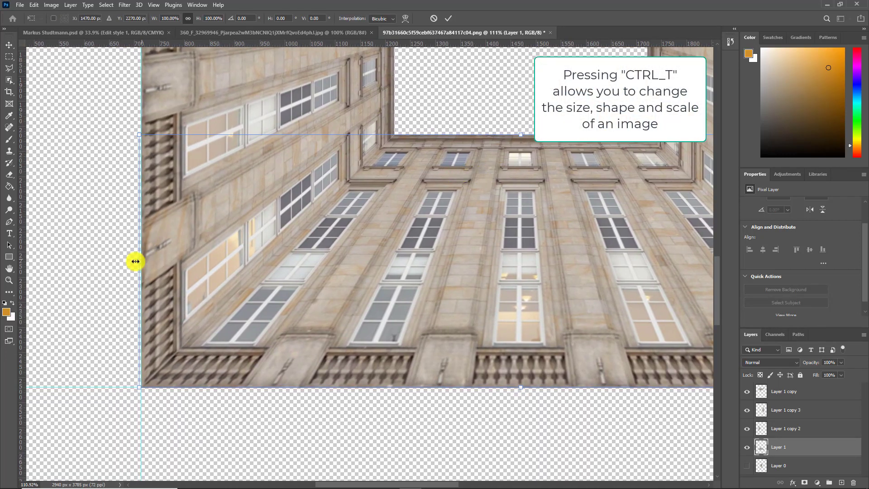
{"action": "left_click_drag", "start_coordinate": [138, 261], "coordinate": [135, 262]}
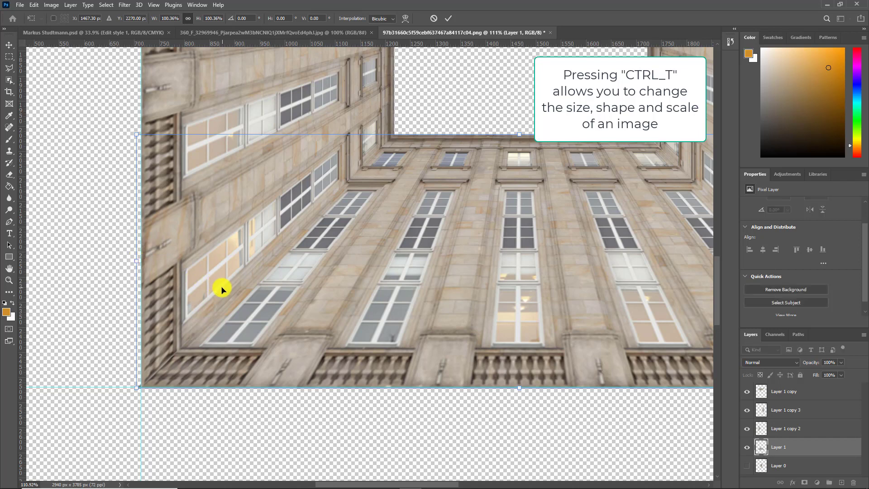
{"action": "key", "text": "Right"}
{"action": "key", "text": "Right"}
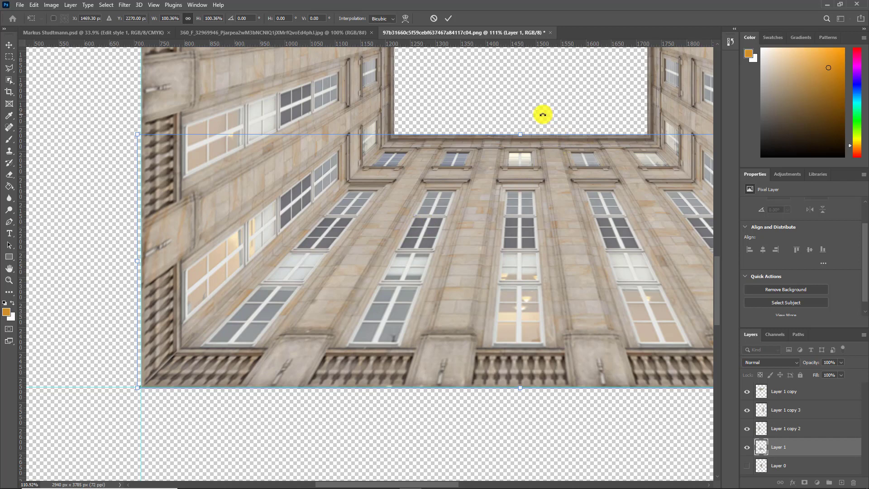
{"action": "key", "text": "Return"}
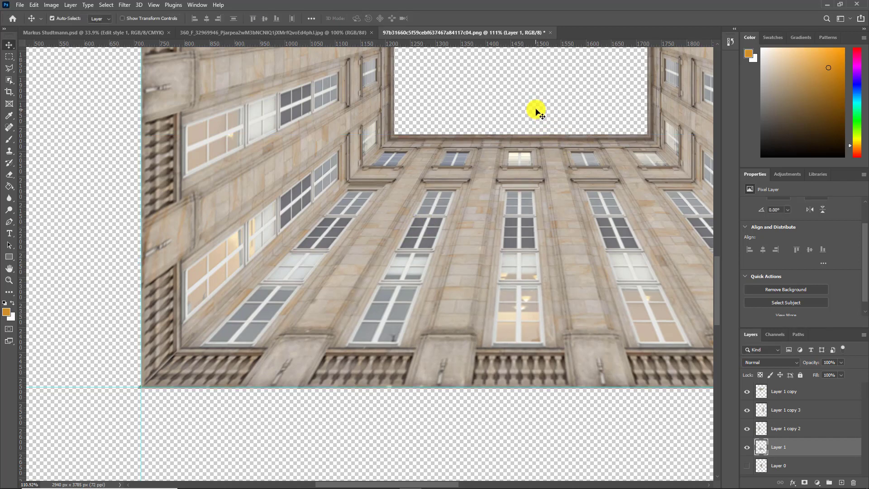
Switch to the sky image and duplicate its Background layer into the 97b31660c5f59cebf637467a84117c04.png document
{"action": "left_click_drag", "start_coordinate": [545, 101], "coordinate": [455, 126]}
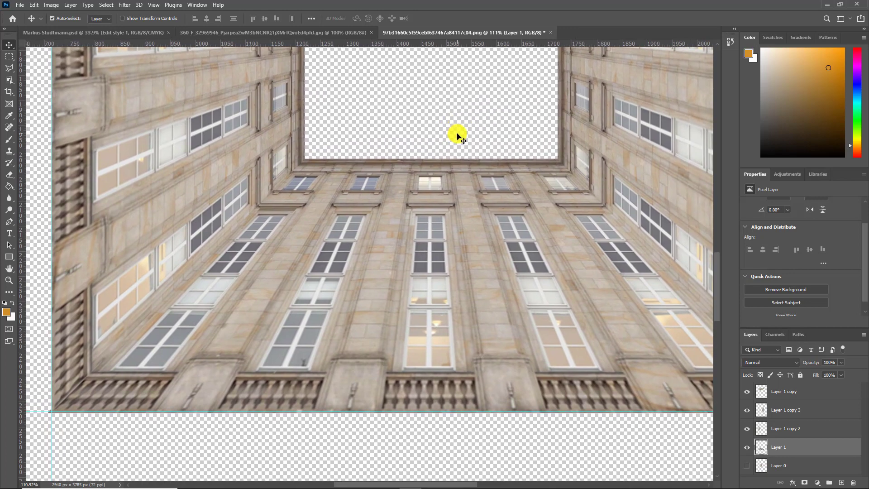
{"action": "scroll", "coordinate": [457, 134], "scroll_direction": "down", "scroll_amount": 6}
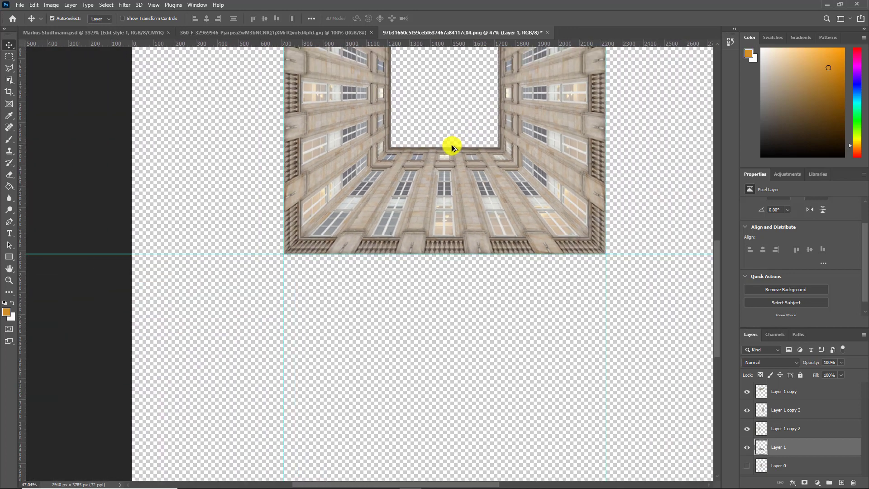
{"action": "scroll", "coordinate": [451, 145], "scroll_direction": "down", "scroll_amount": 4}
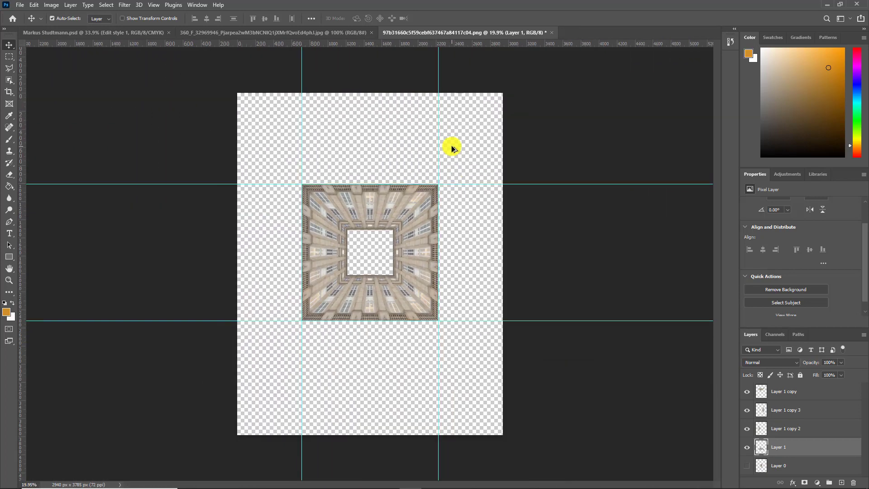
{"action": "scroll", "coordinate": [374, 217], "scroll_direction": "up", "scroll_amount": 3}
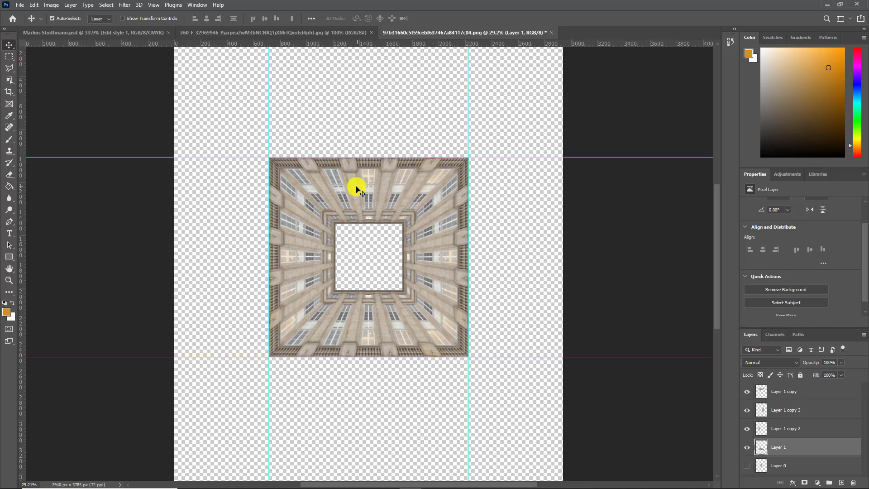
{"action": "left_click", "coordinate": [254, 30]}
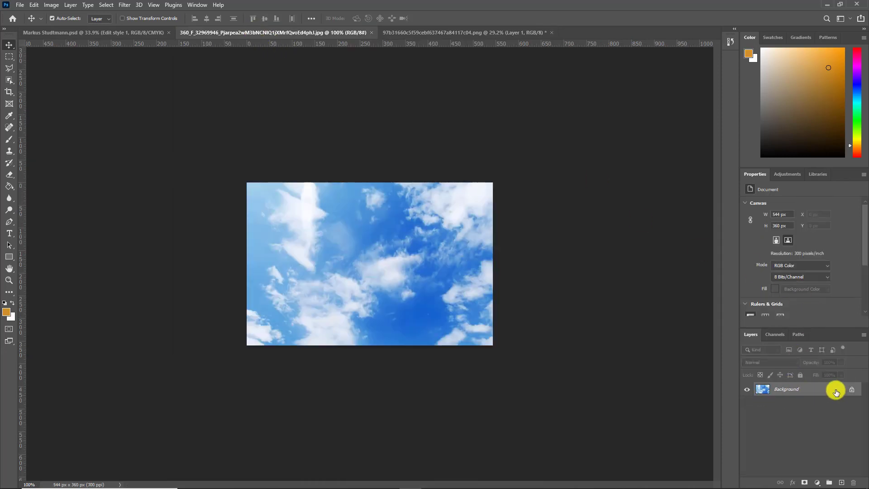
{"action": "right_click", "coordinate": [820, 392]}
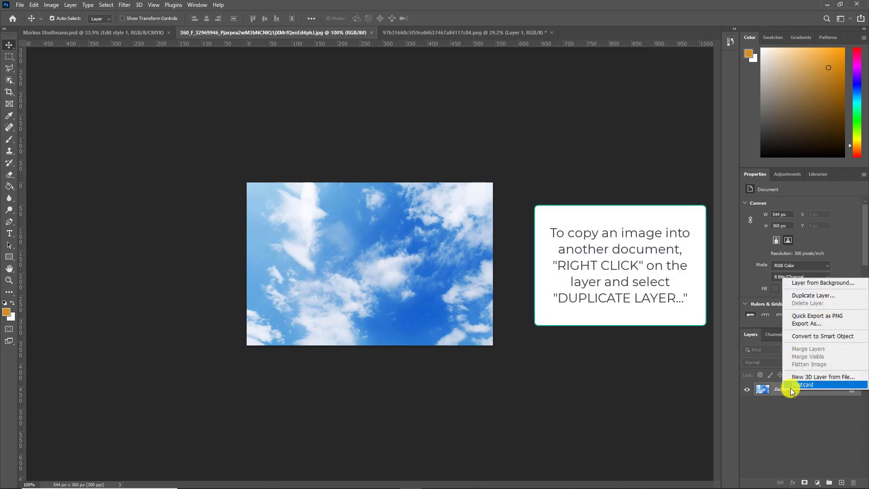
{"action": "left_click", "coordinate": [816, 297]}
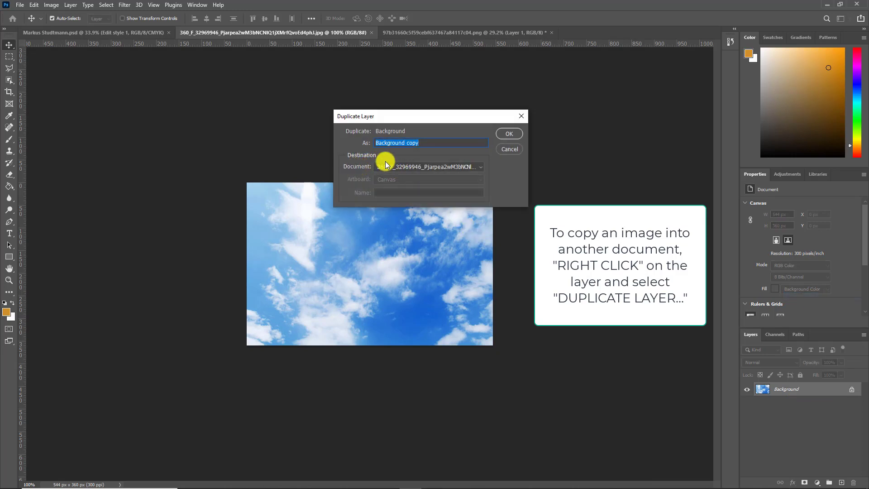
{"action": "left_click", "coordinate": [481, 167]}
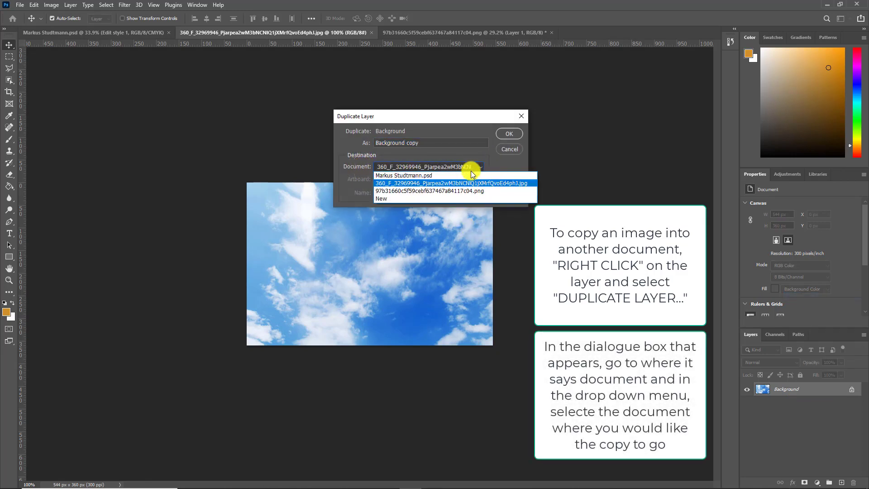
{"action": "left_click", "coordinate": [455, 191]}
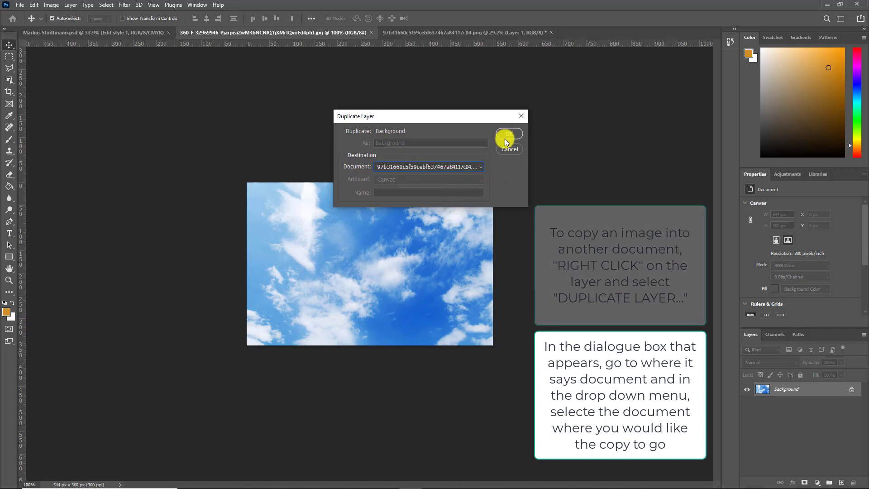
{"action": "left_click", "coordinate": [505, 134]}
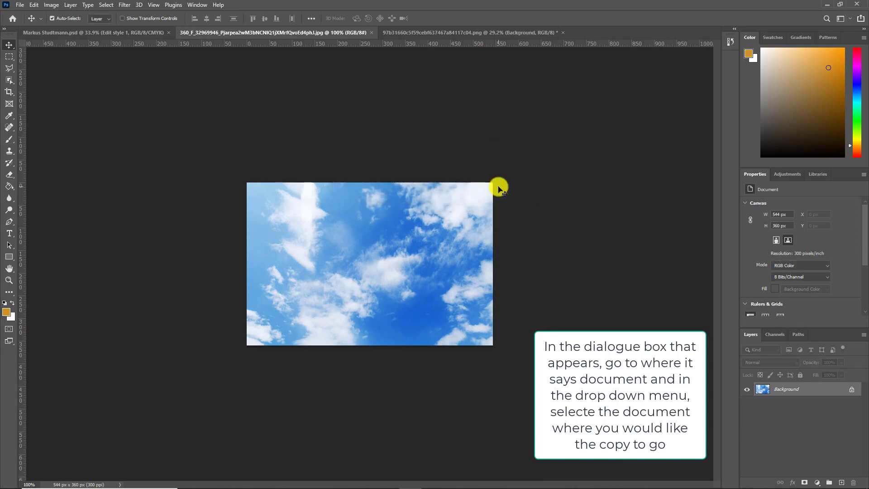
In the courtyard document, place the sky over the central opening, scale it to 165.42%, centre it and commit
{"action": "left_click", "coordinate": [409, 33]}
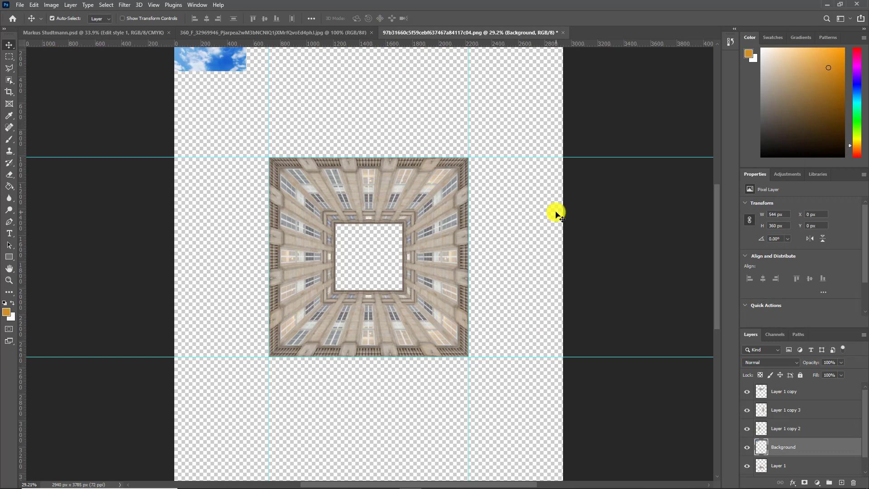
{"action": "scroll", "coordinate": [339, 163], "scroll_direction": "up", "scroll_amount": 3}
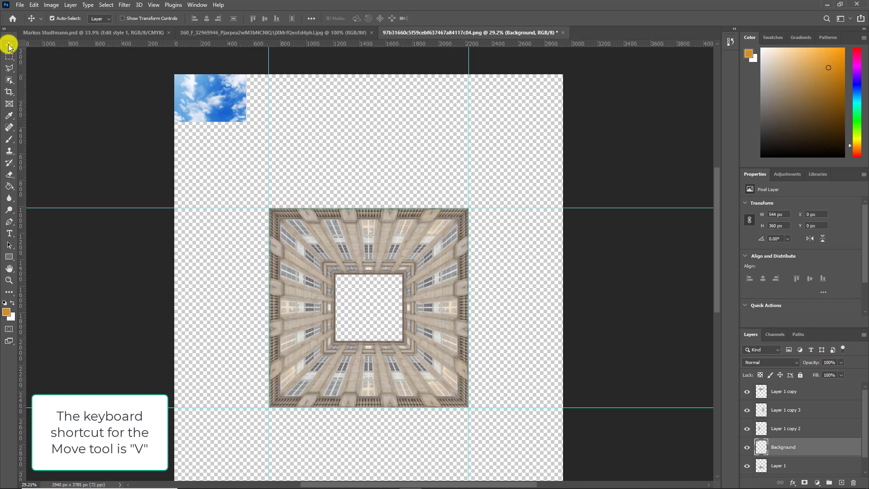
{"action": "left_click_drag", "start_coordinate": [202, 93], "coordinate": [422, 254]}
{"action": "key", "text": "ctrl+t"}
{"action": "left_click_drag", "start_coordinate": [388, 285], "coordinate": [373, 293]}
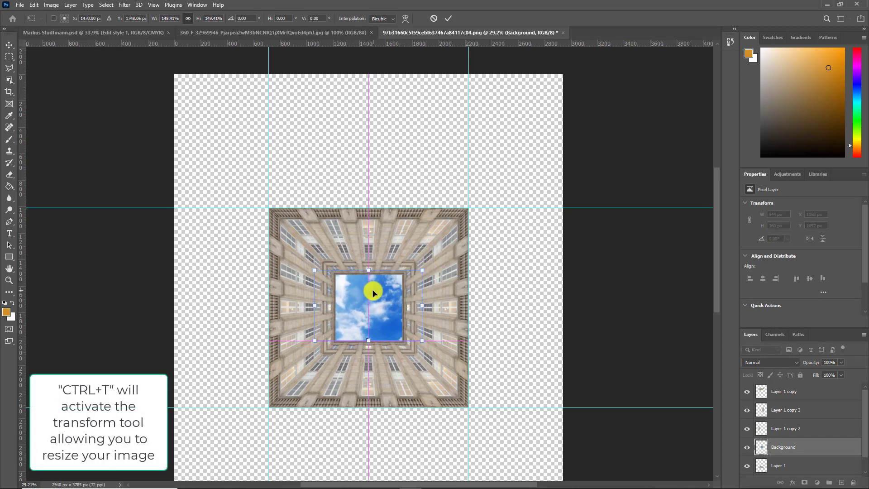
{"action": "left_click_drag", "start_coordinate": [419, 267], "coordinate": [432, 248]}
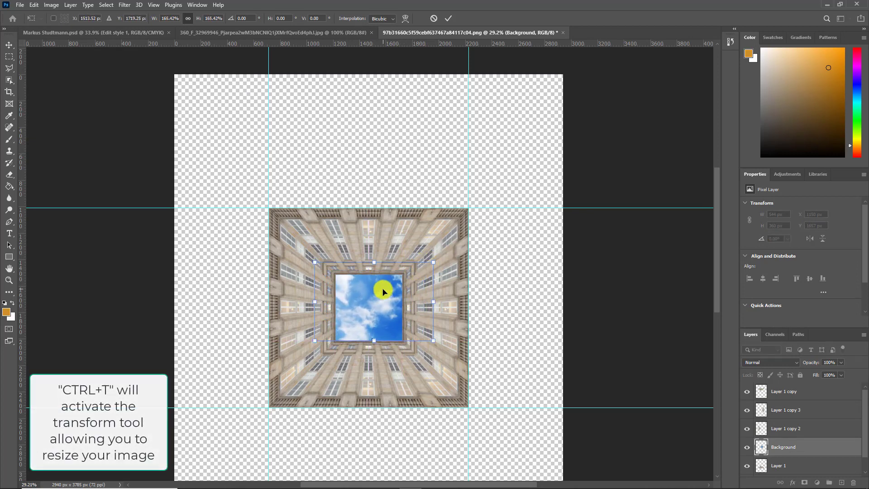
{"action": "left_click_drag", "start_coordinate": [382, 291], "coordinate": [368, 301]}
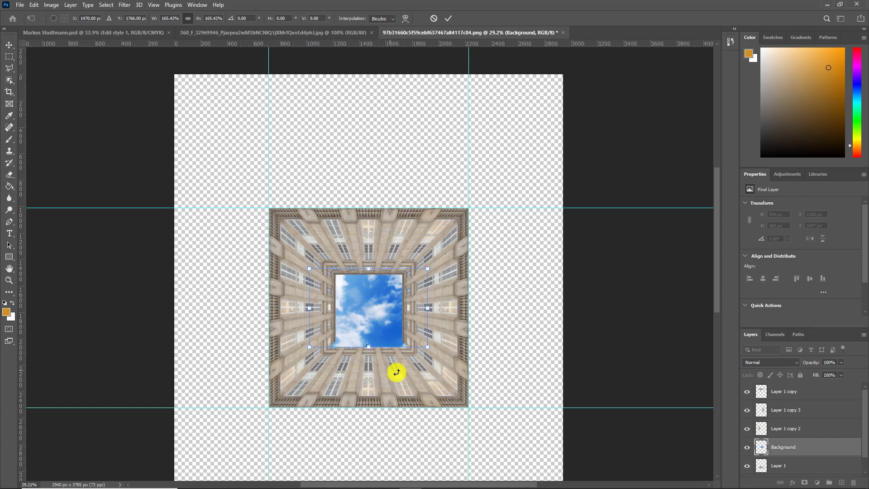
{"action": "key", "text": "Return"}
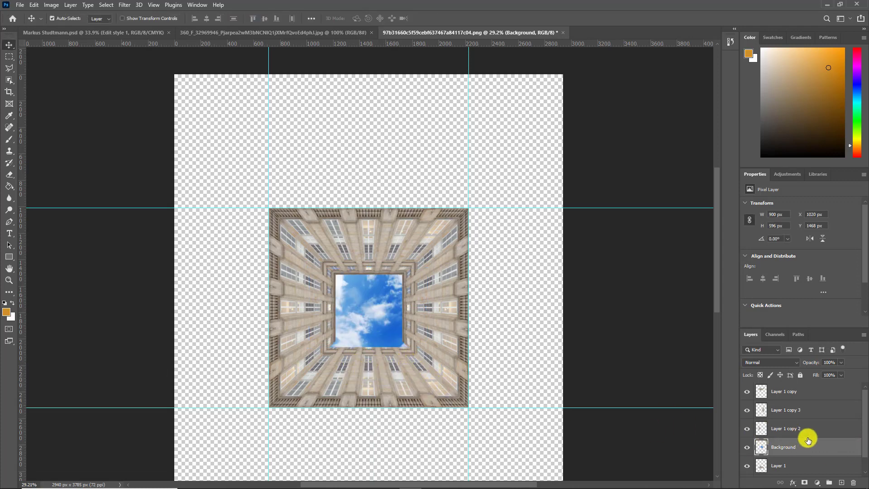
Reorder the sky layer (Background) below Layer 1 so the lower facade piece overlaps it
{"action": "scroll", "coordinate": [814, 412], "scroll_direction": "down", "scroll_amount": 1}
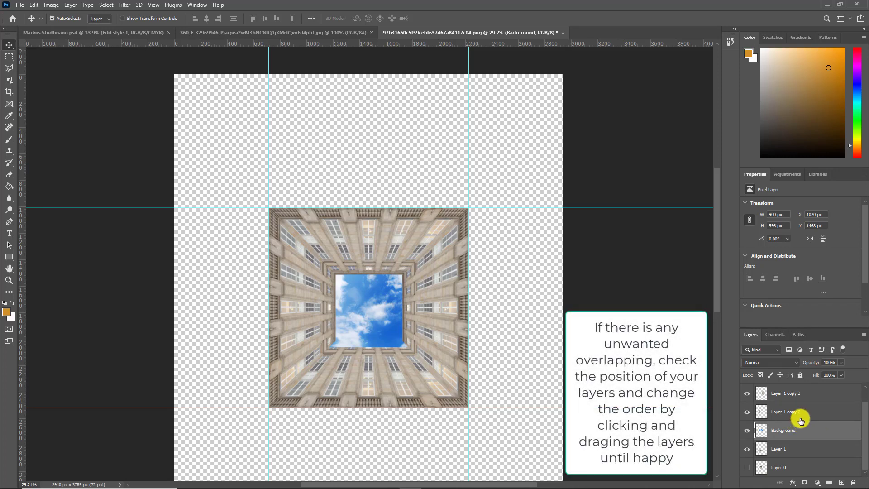
{"action": "left_click_drag", "start_coordinate": [797, 436], "coordinate": [795, 458]}
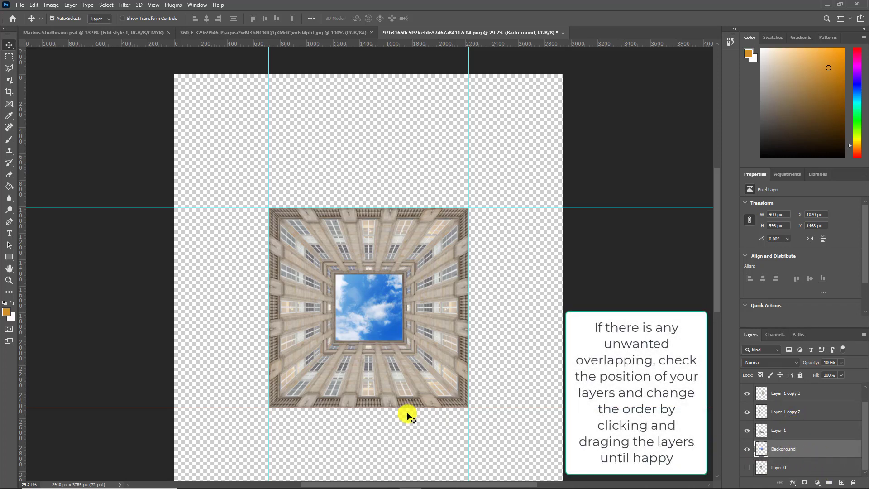
{"action": "scroll", "coordinate": [352, 331], "scroll_direction": "up", "scroll_amount": 5}
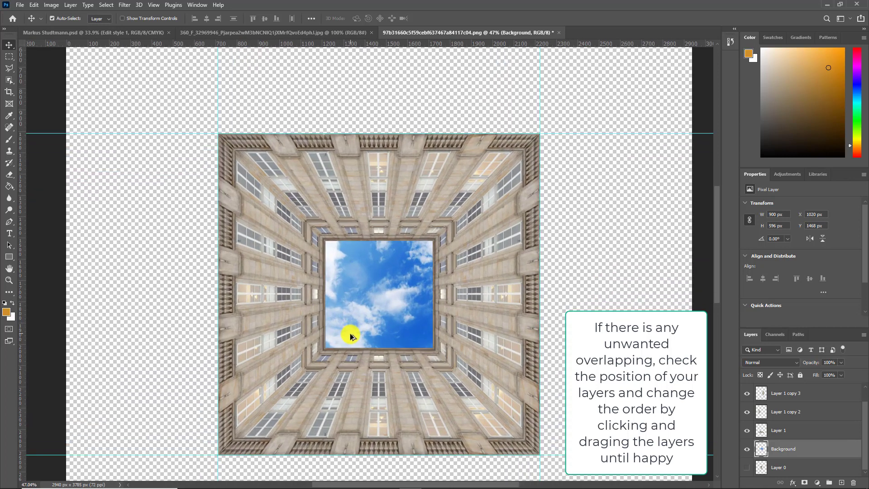
{"action": "scroll", "coordinate": [392, 286], "scroll_direction": "down", "scroll_amount": 1}
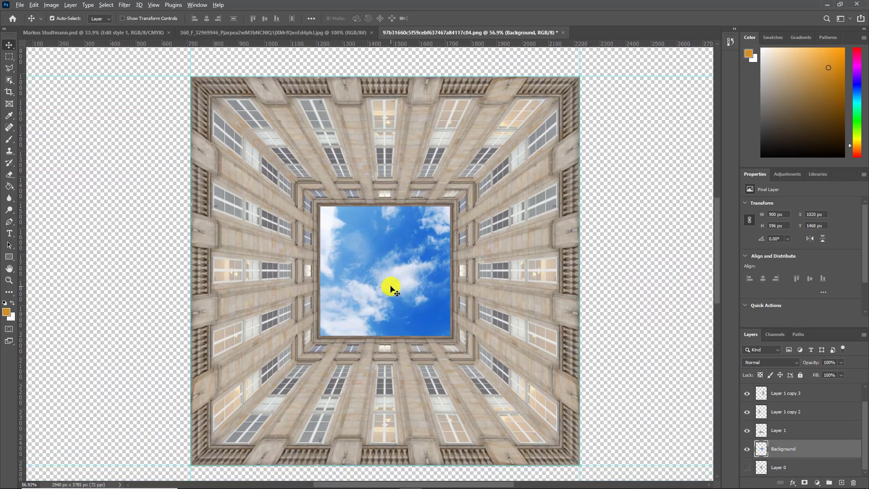
Crop the canvas just inside the outer edges of the courtyard square, to about 1441 × 1444 px
{"action": "scroll", "coordinate": [391, 287], "scroll_direction": "down", "scroll_amount": 3}
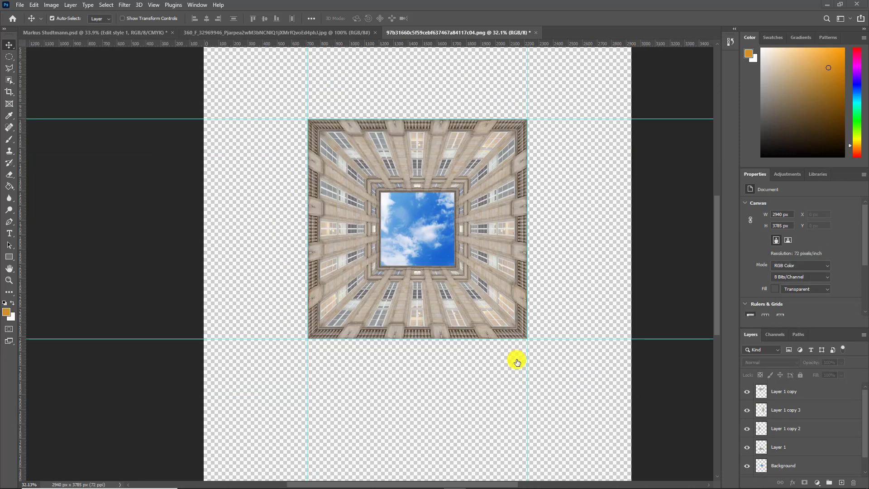
{"action": "left_click", "coordinate": [9, 92]}
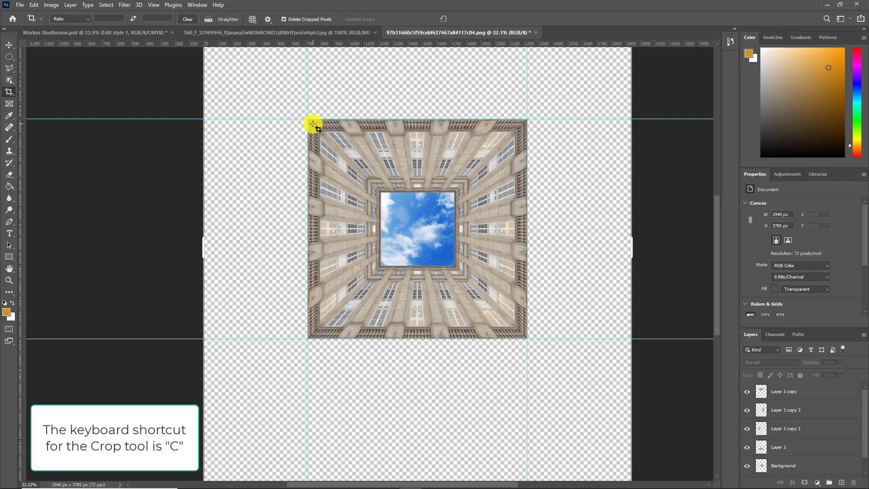
{"action": "left_click_drag", "start_coordinate": [313, 123], "coordinate": [518, 335]}
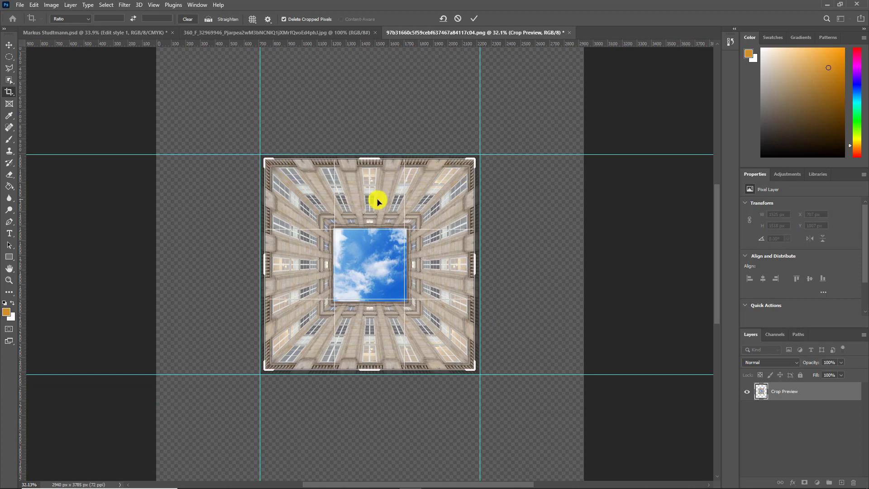
{"action": "key", "text": "Return"}
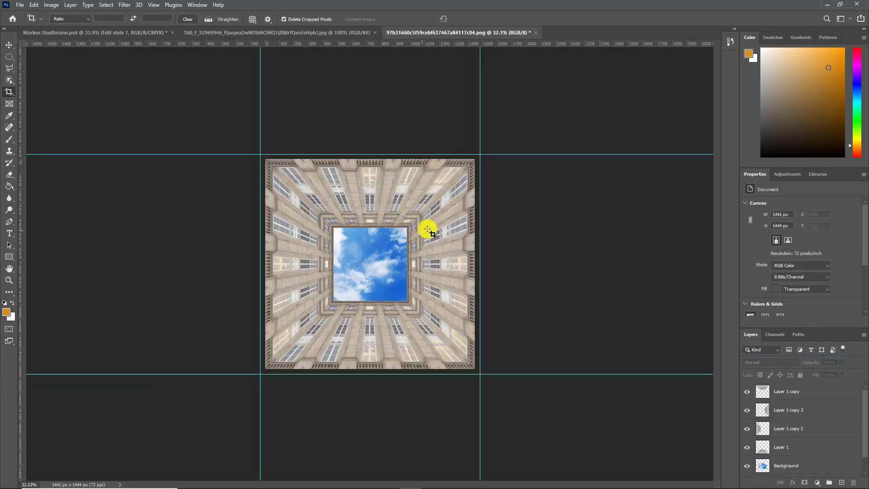
Clear all guides from the cropped courtyard document
{"action": "left_click", "coordinate": [154, 5]}
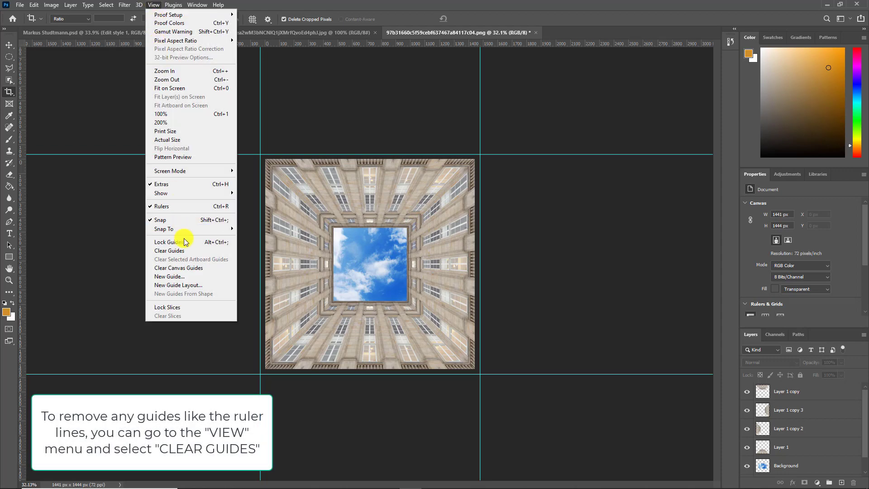
{"action": "left_click", "coordinate": [184, 250]}
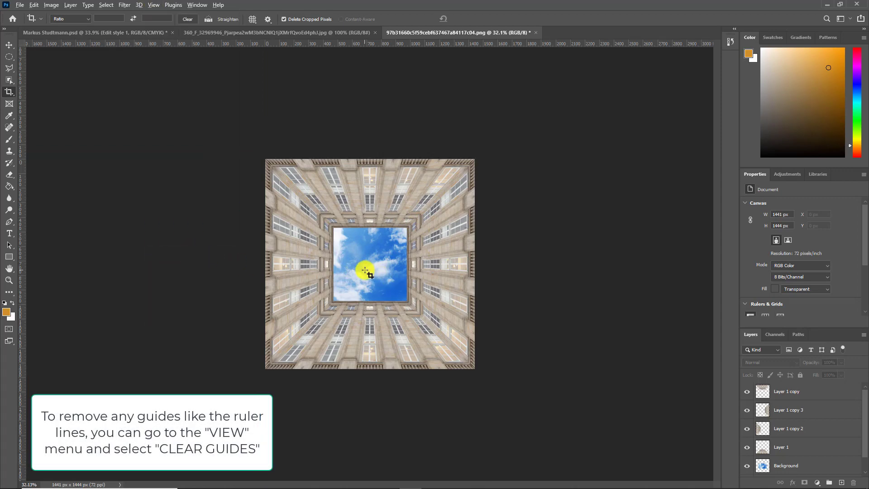
{"action": "scroll", "coordinate": [365, 270], "scroll_direction": "up", "scroll_amount": 3}
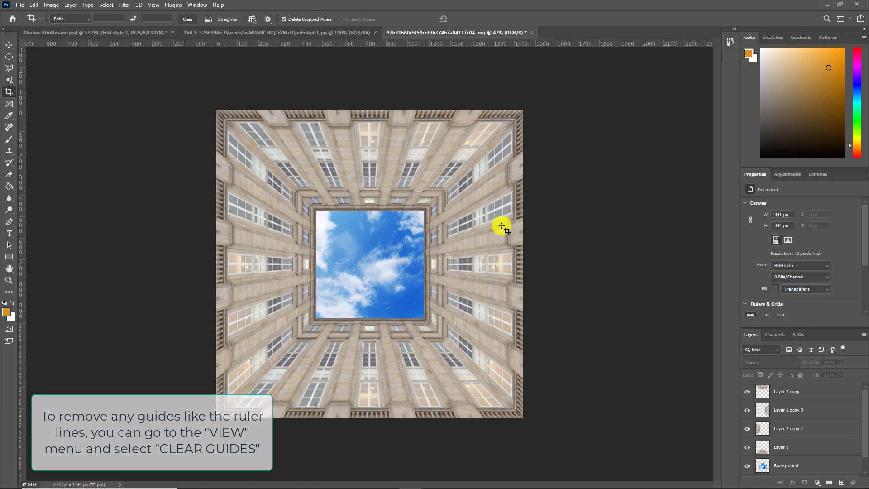